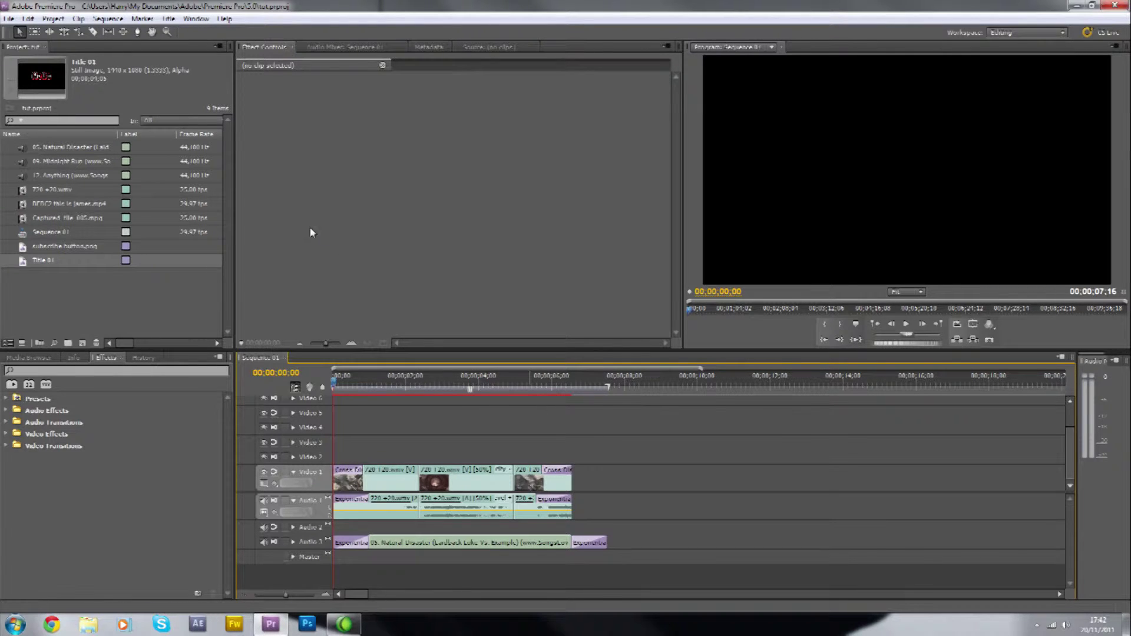
Step: Move the playhead to 00;00;01;13 and choose File > Export > Media
click(9, 19)
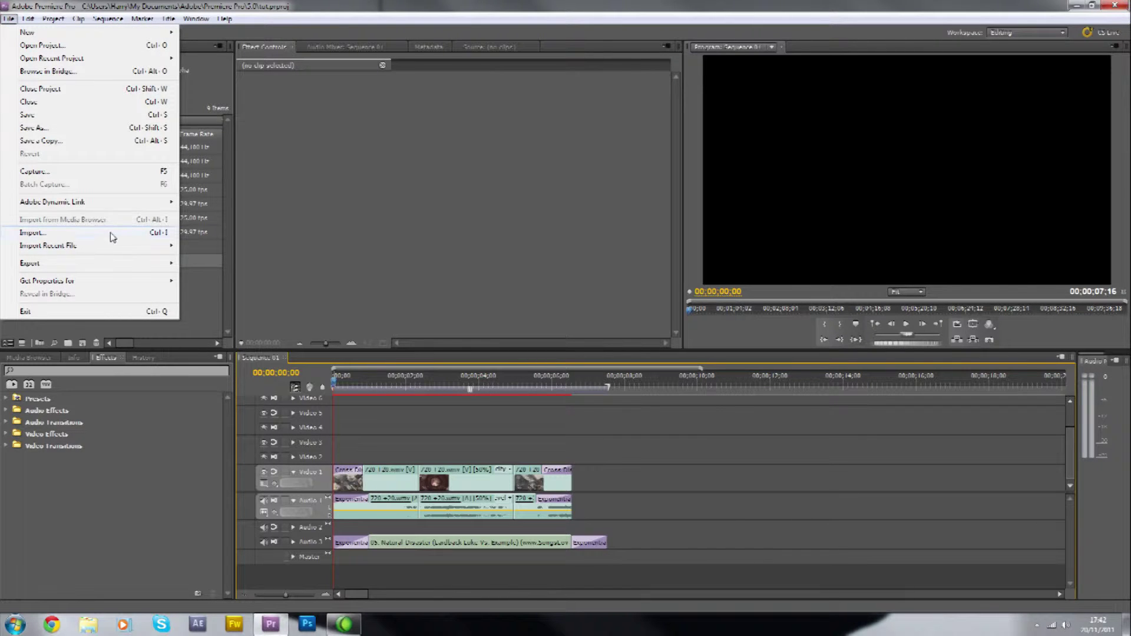
mouse_move(53, 264)
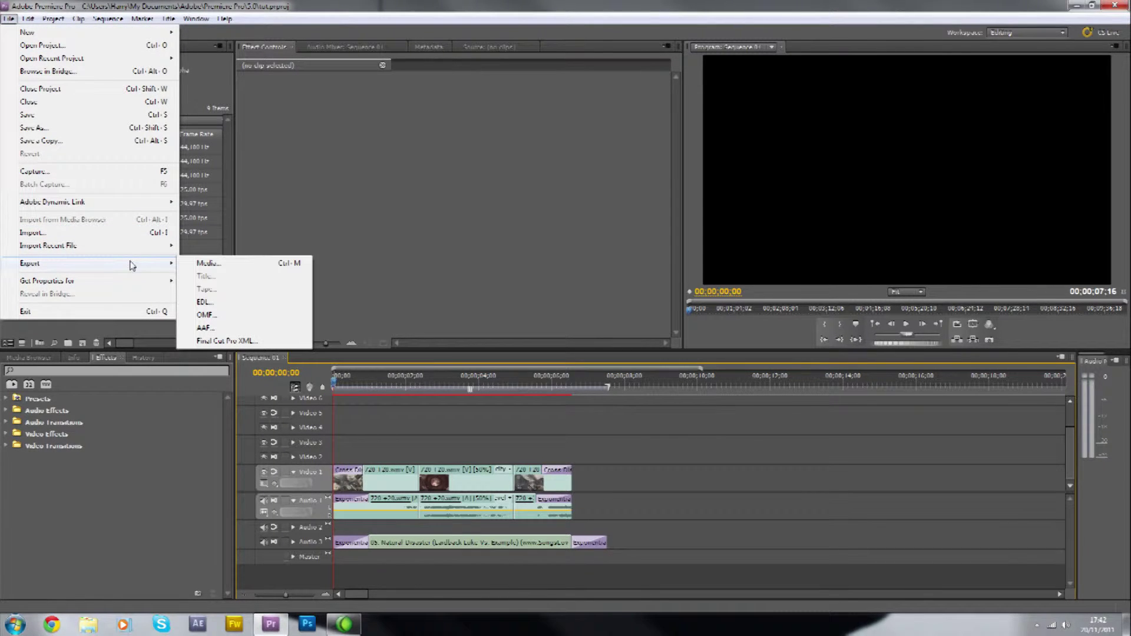
click(334, 266)
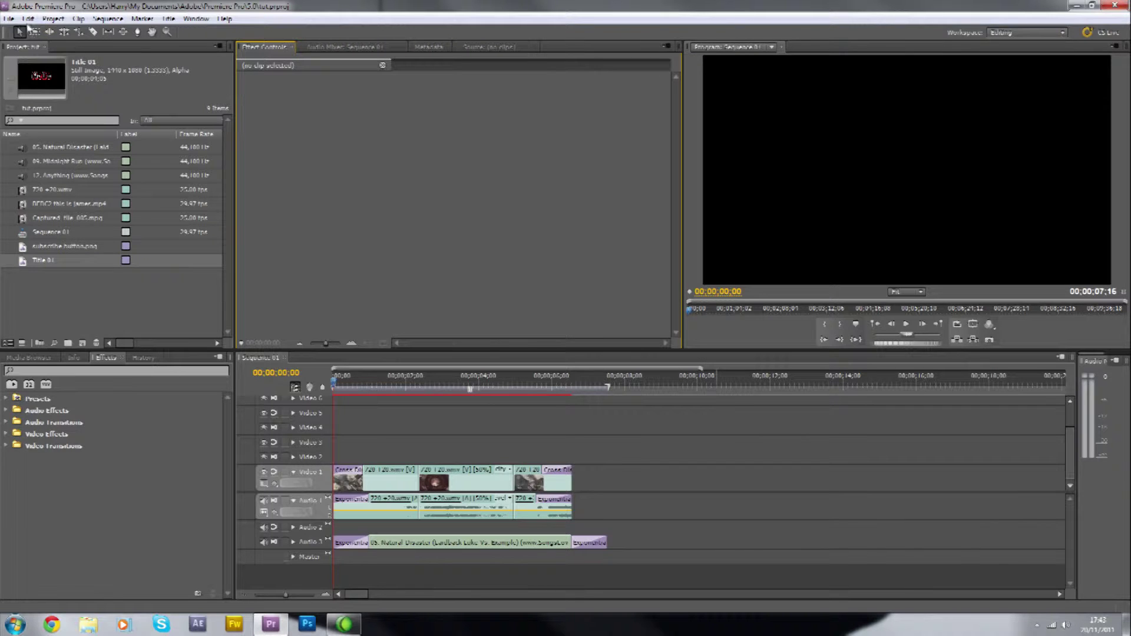
click(9, 19)
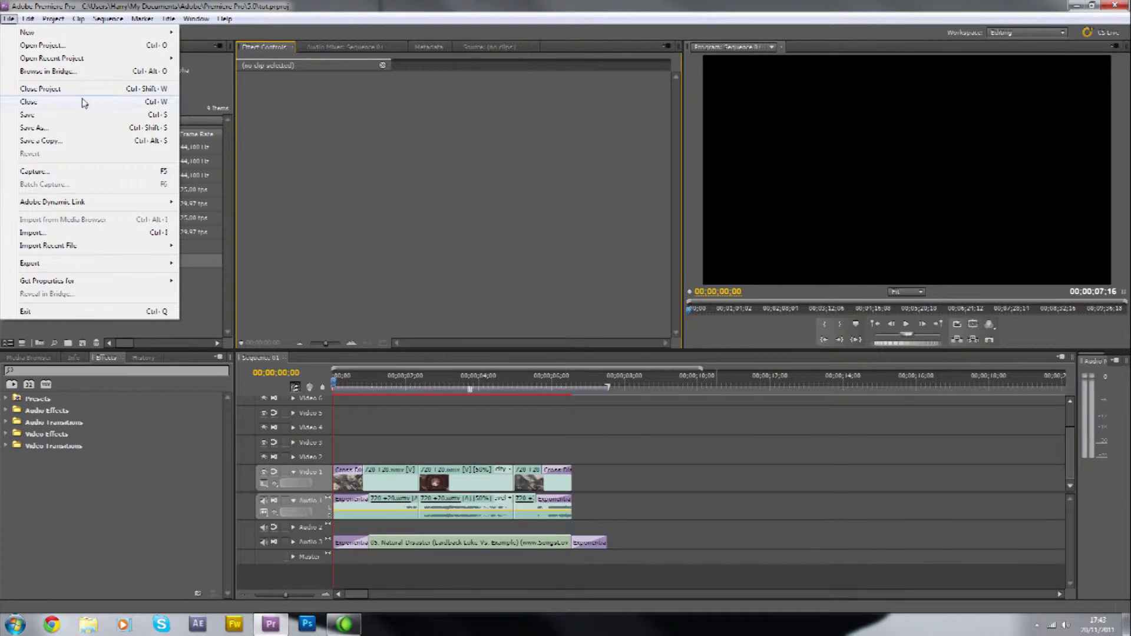
click(311, 179)
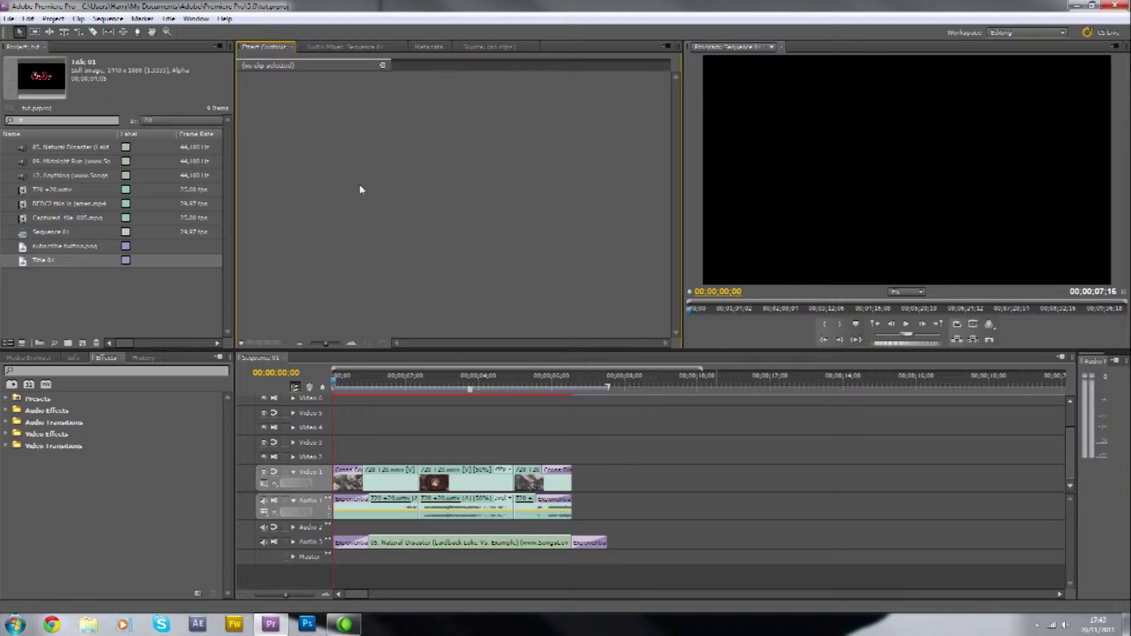
click(8, 19)
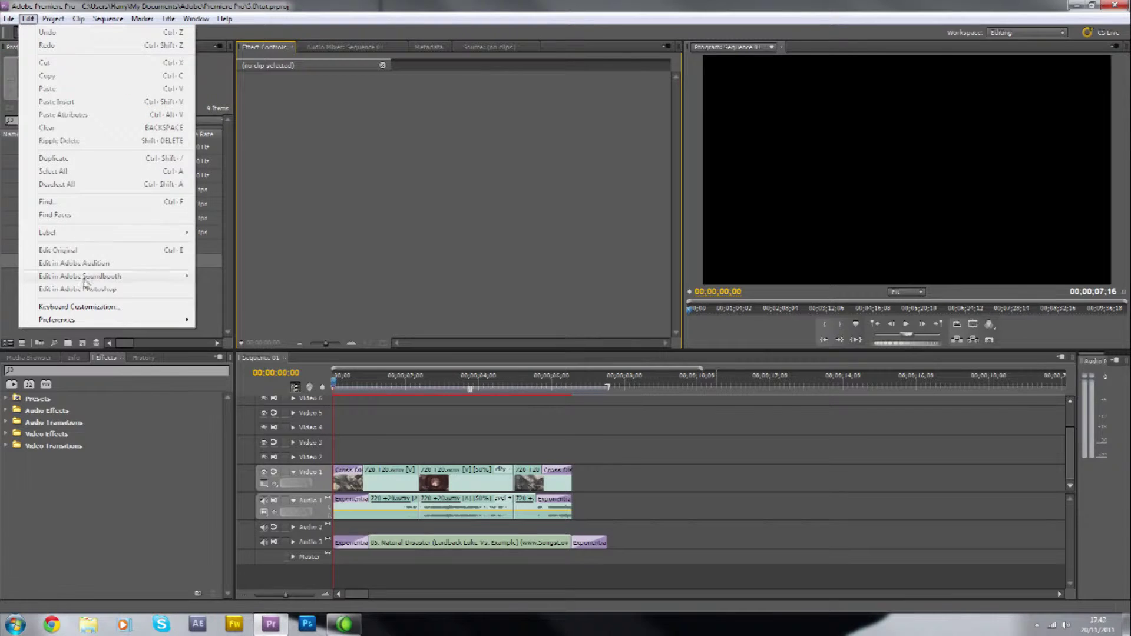
mouse_move(88, 263)
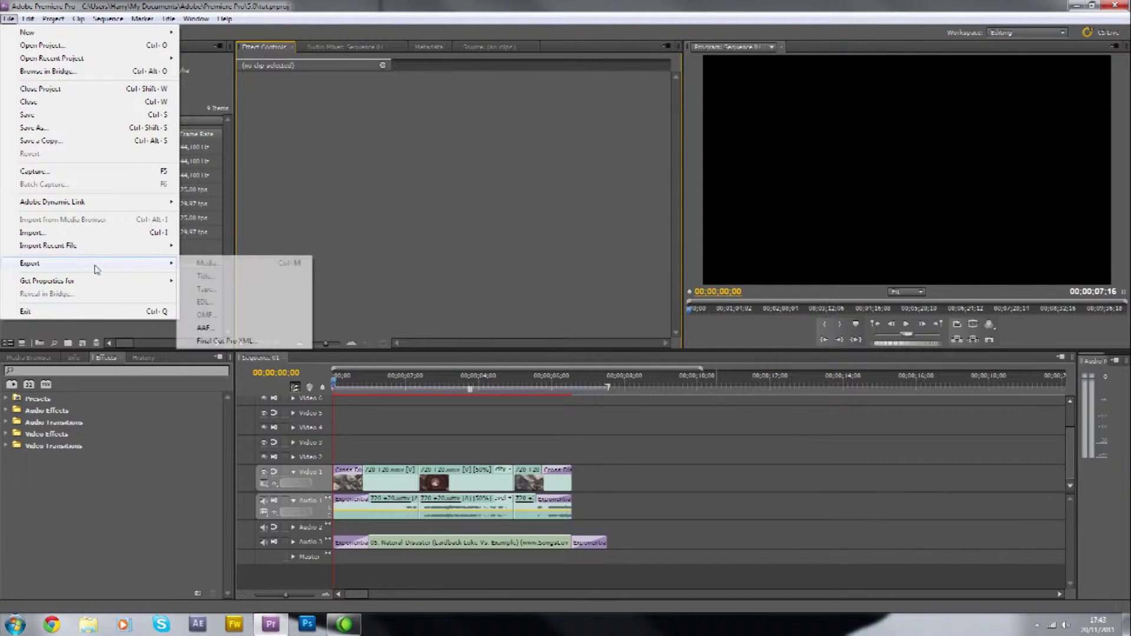
click(387, 373)
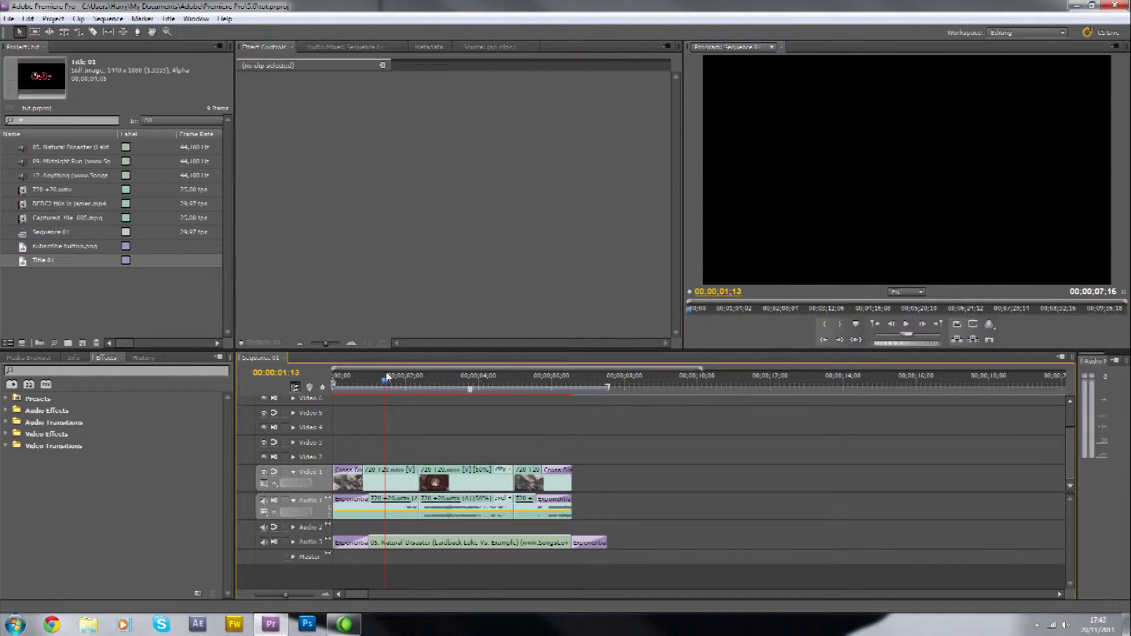
click(10, 19)
mouse_move(30, 263)
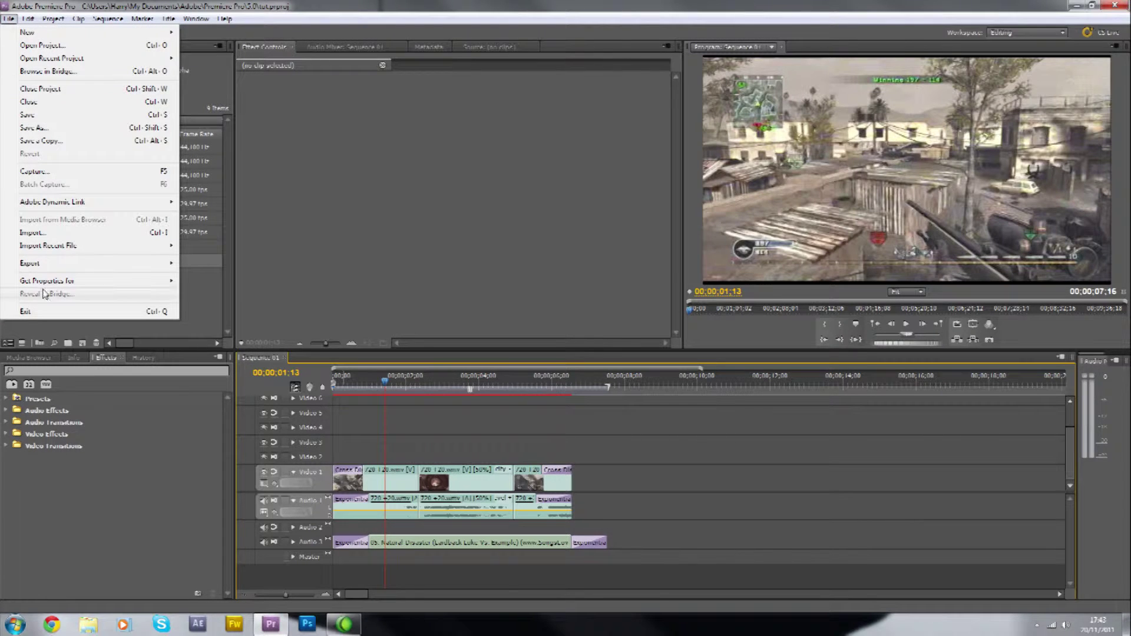
click(205, 265)
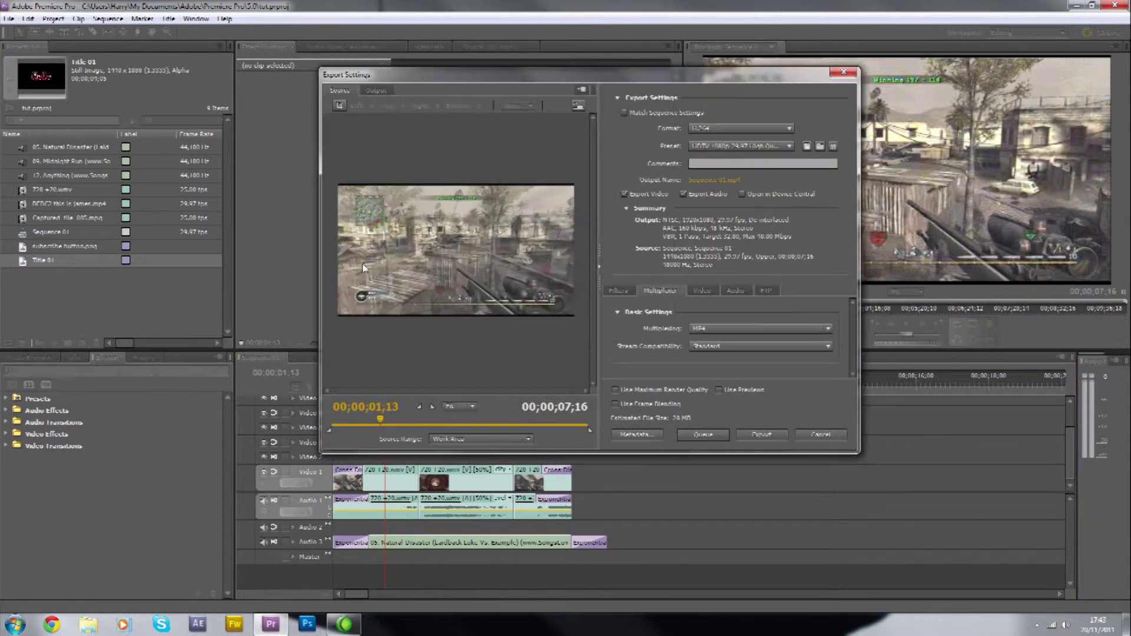
Step: Scrub the export preview to view other frames and nudge the dialog slightly left
drag(380, 419, 387, 420)
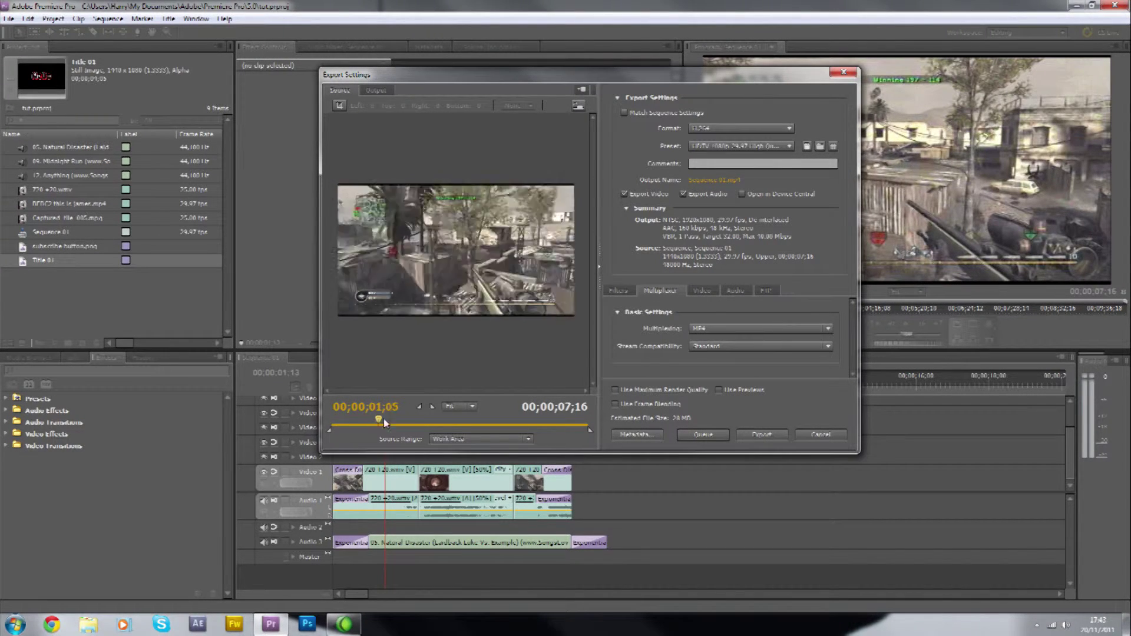
mouse_move(387, 420)
mouse_down()
mouse_move(527, 426)
mouse_move(345, 417)
mouse_up()
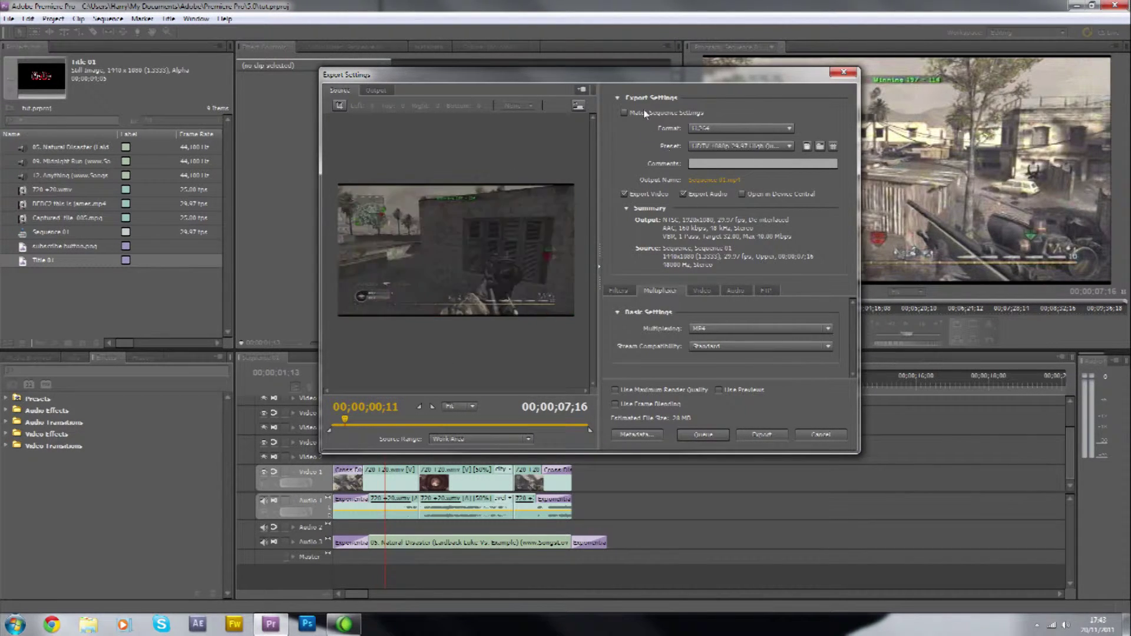
drag(650, 82, 636, 85)
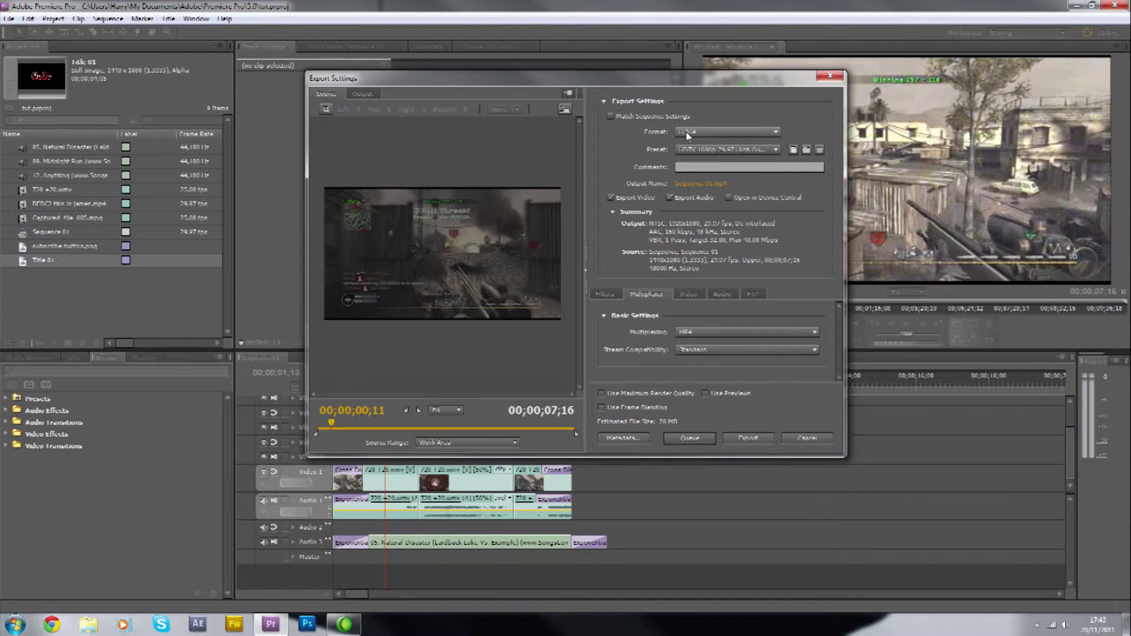
click(687, 135)
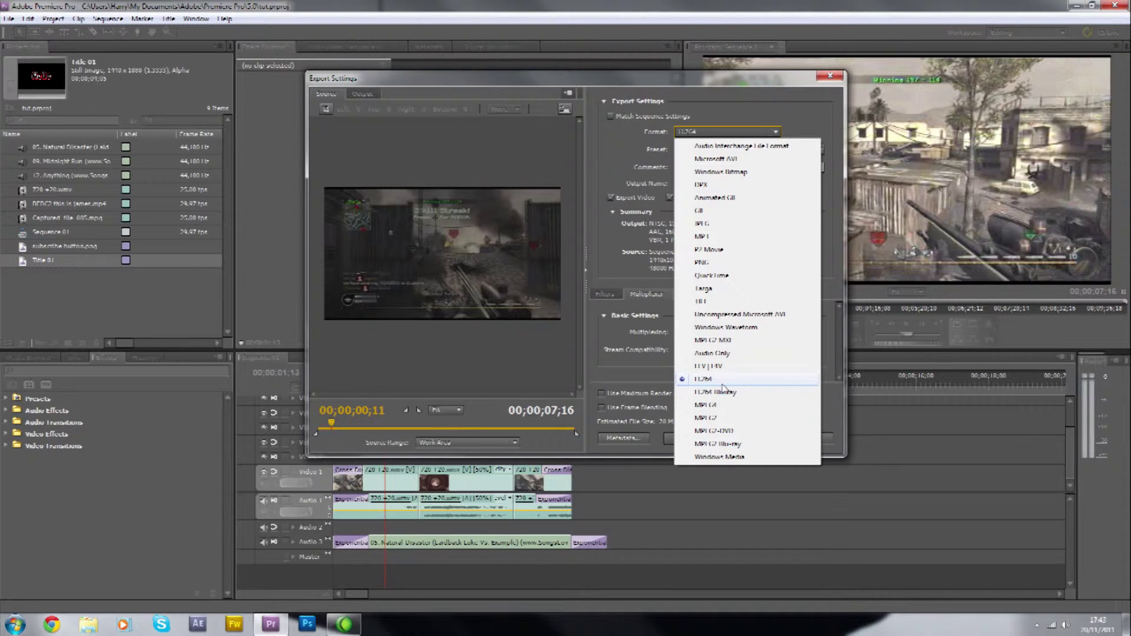
Step: Switch the export format to Microsoft AVI, then back to H.264
click(723, 384)
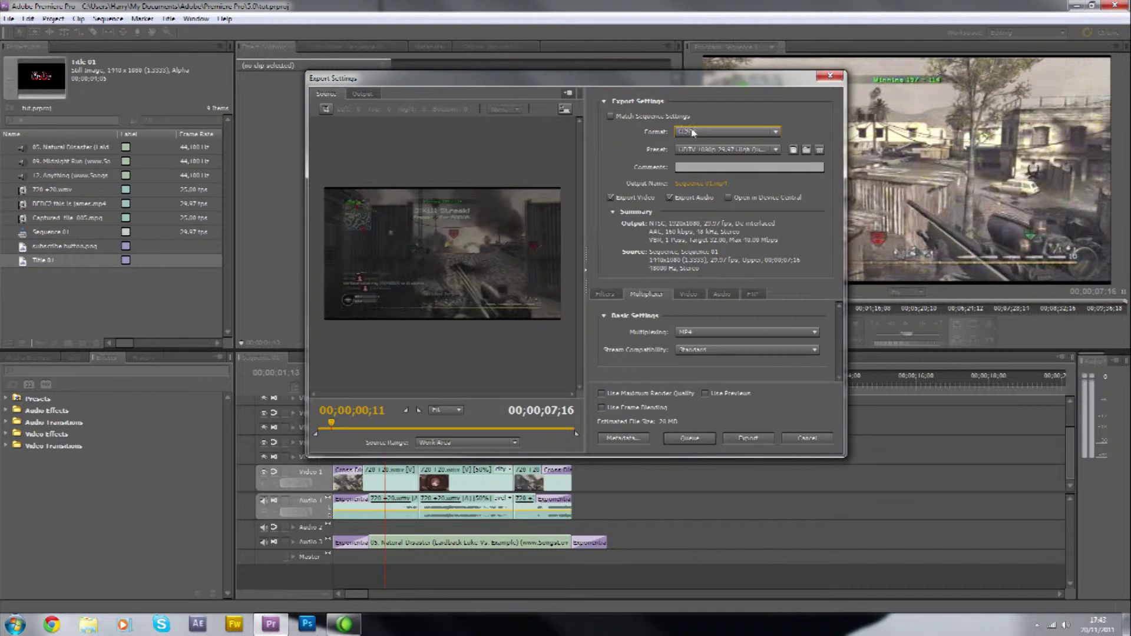
click(726, 132)
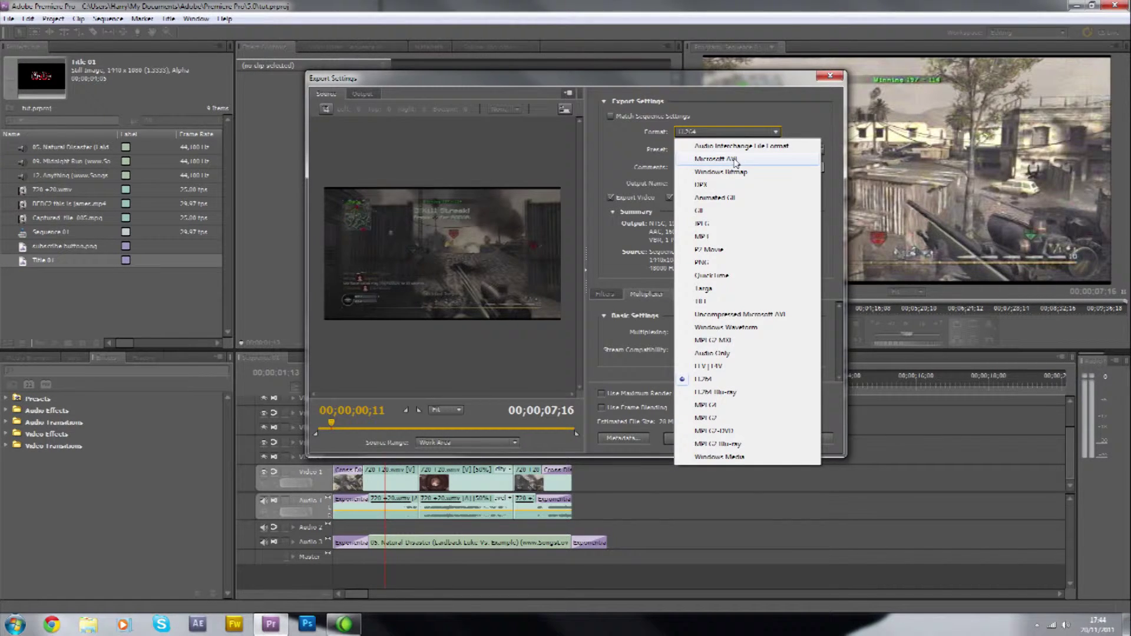
click(735, 159)
click(716, 132)
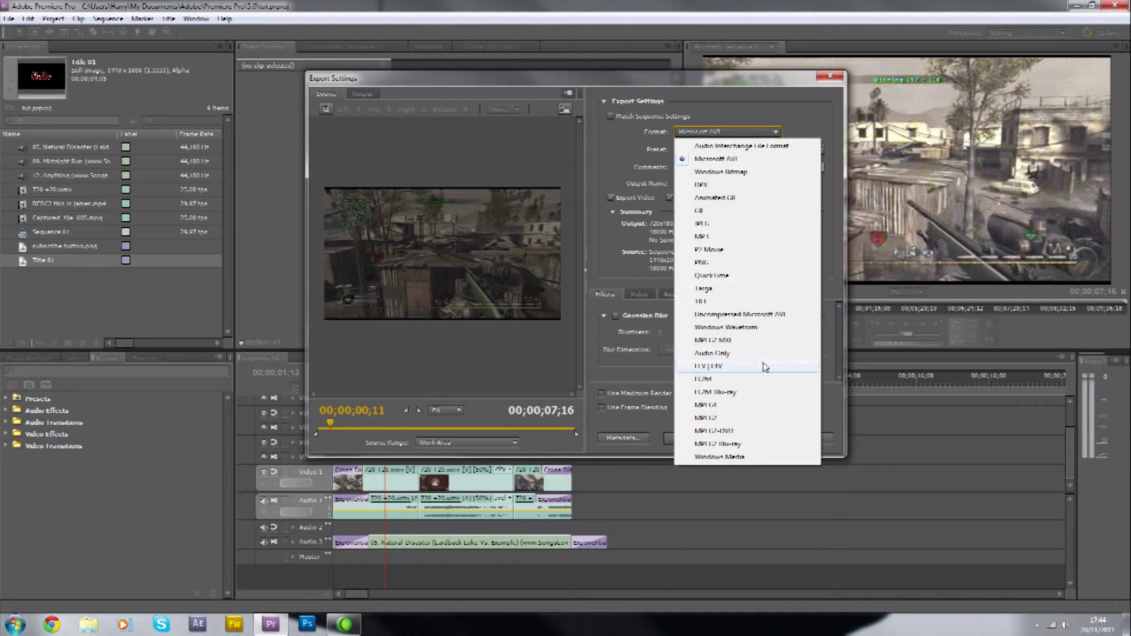
click(737, 380)
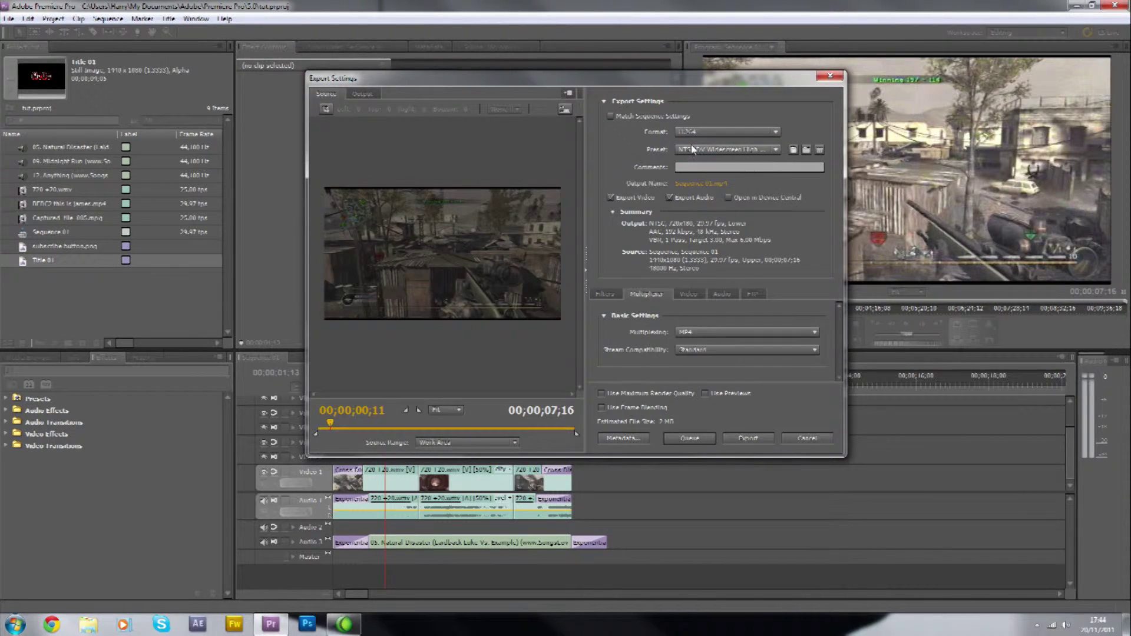
click(694, 150)
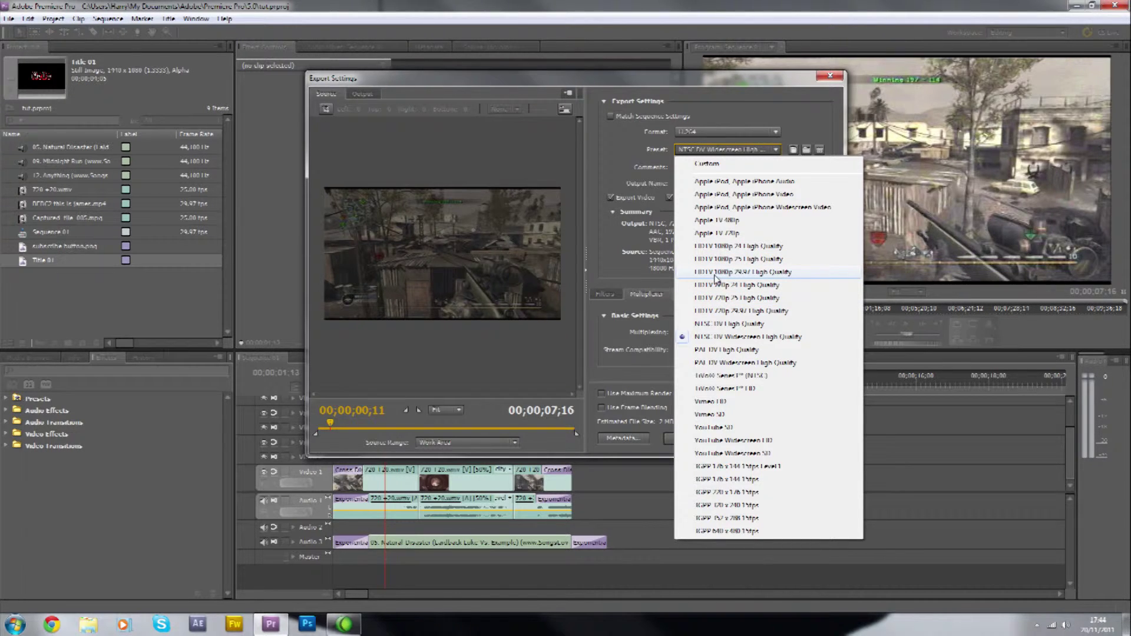
Step: Choose the HDTV 1080p 29.97 High Quality preset after briefly trying YouTube Widescreen HD
click(715, 275)
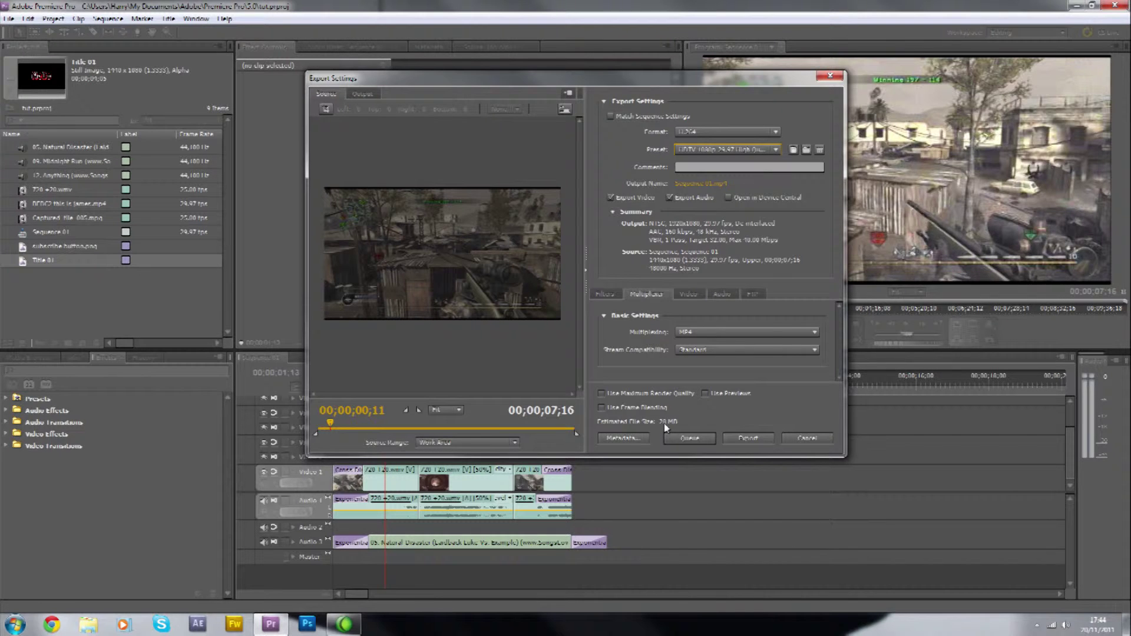
mouse_move(724, 150)
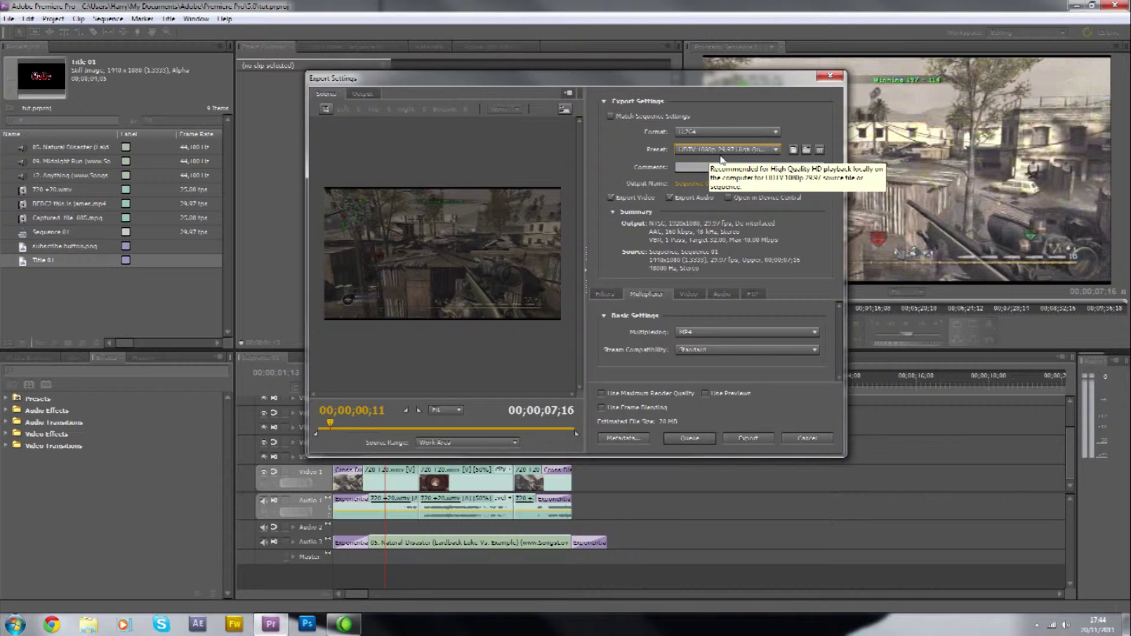
click(764, 151)
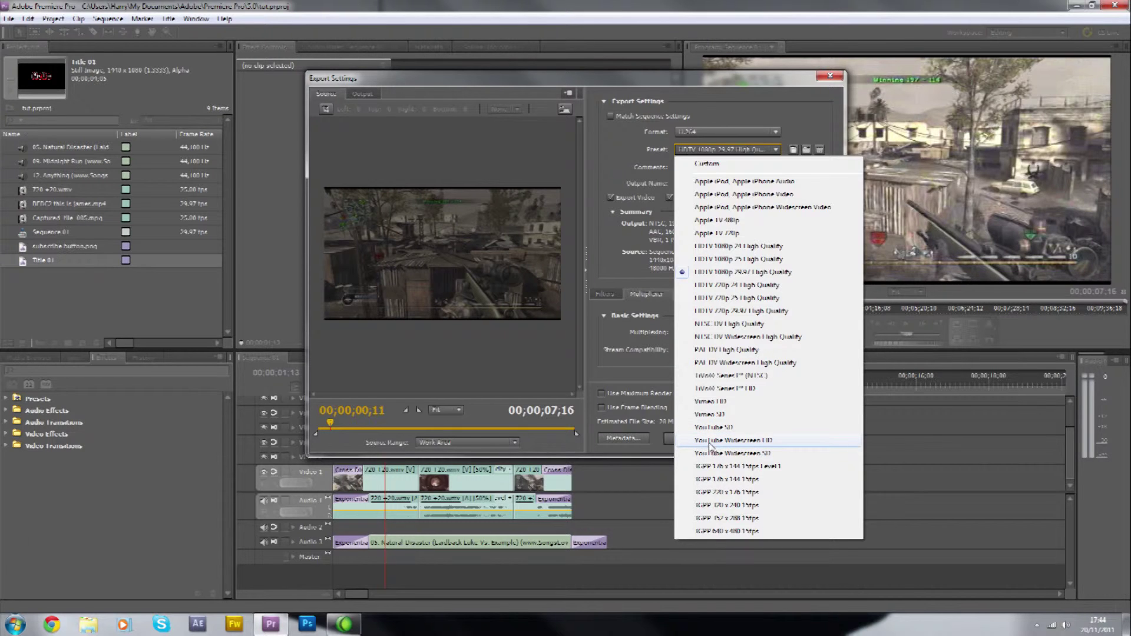
click(710, 442)
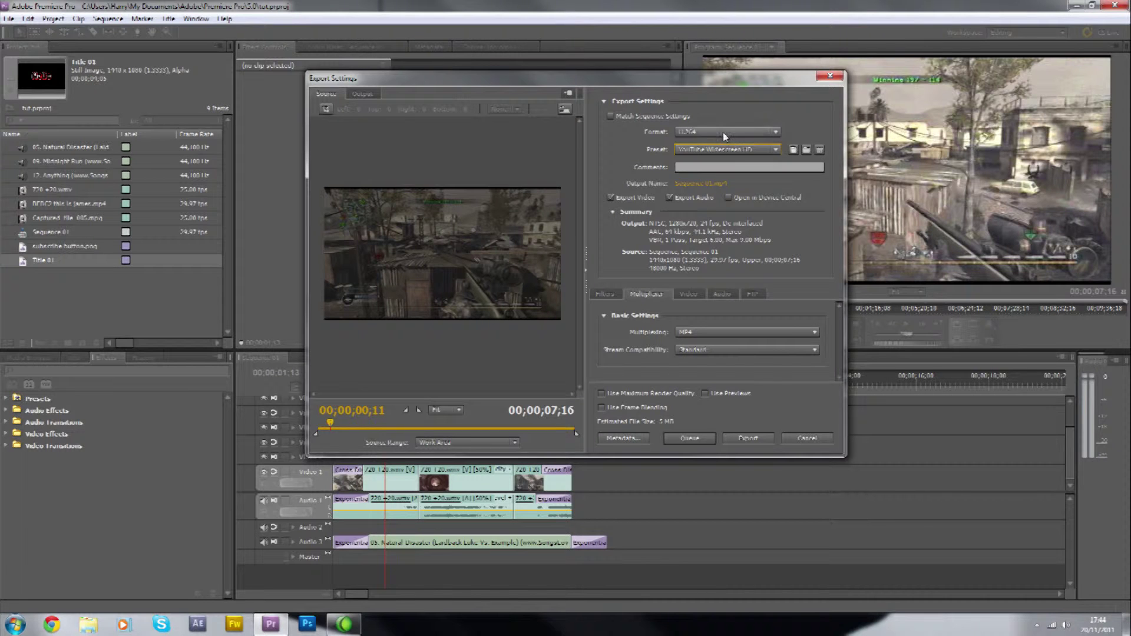
click(765, 149)
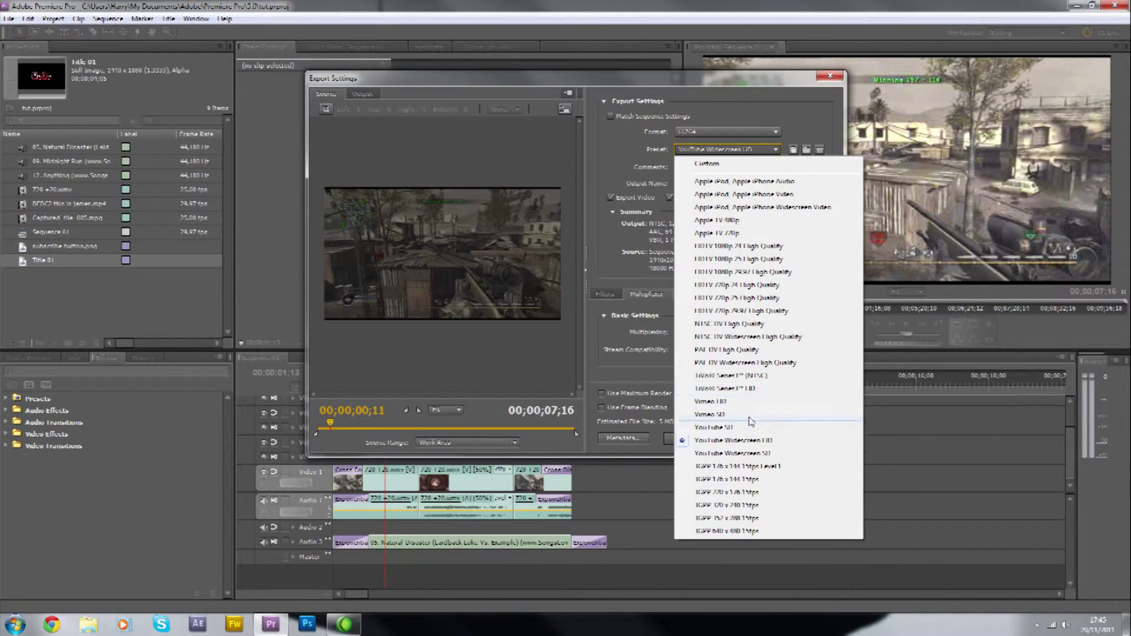
click(759, 273)
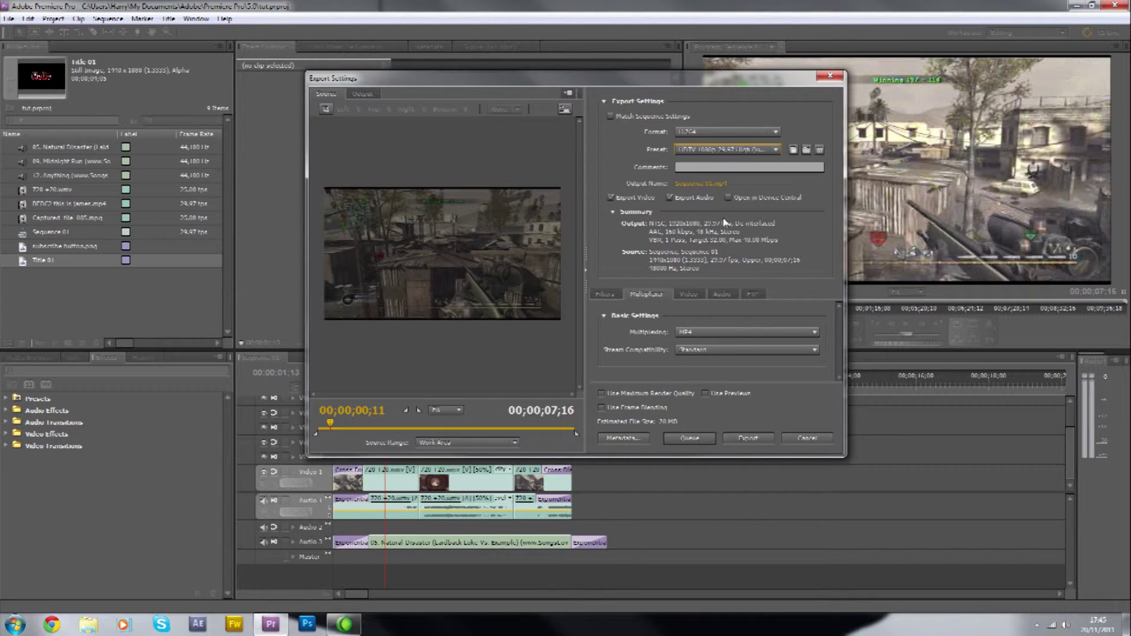
click(731, 166)
Step: Keep the output name Sequence 01.mp4 and show the Video tab's basic settings
click(701, 184)
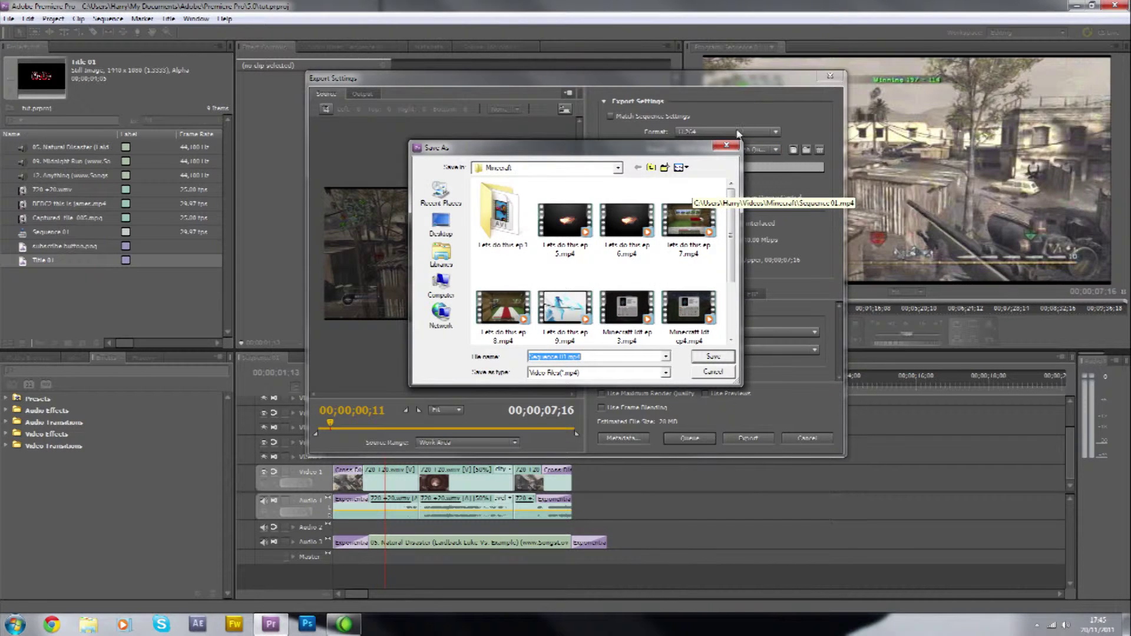
click(727, 145)
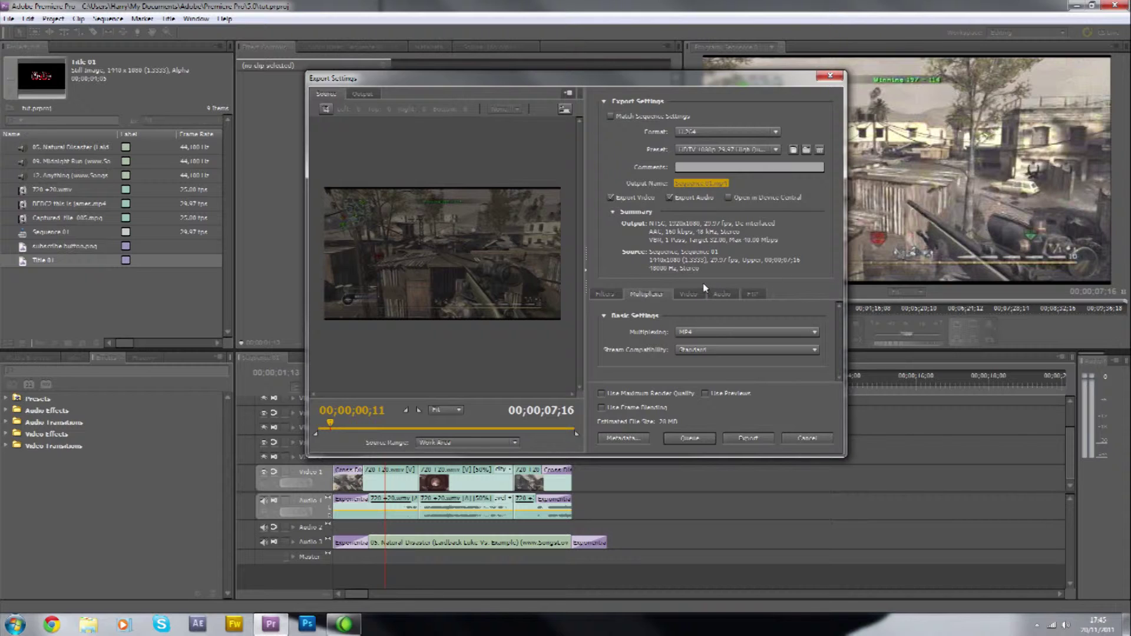
click(690, 295)
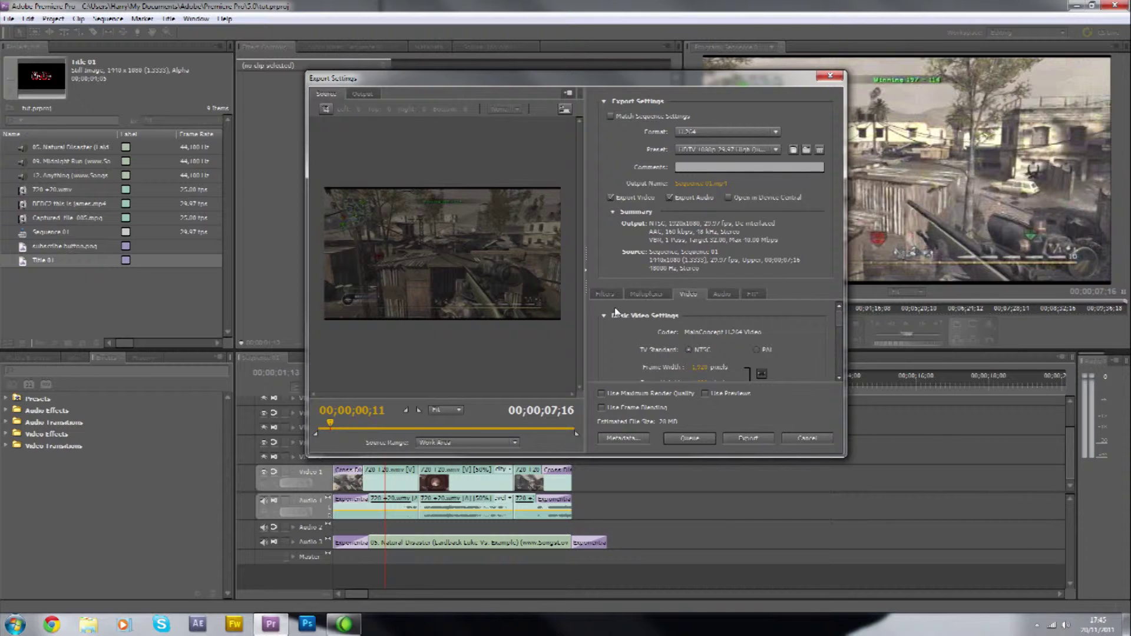
Step: Confirm the export frame rate stays at 29.97 fps
click(646, 294)
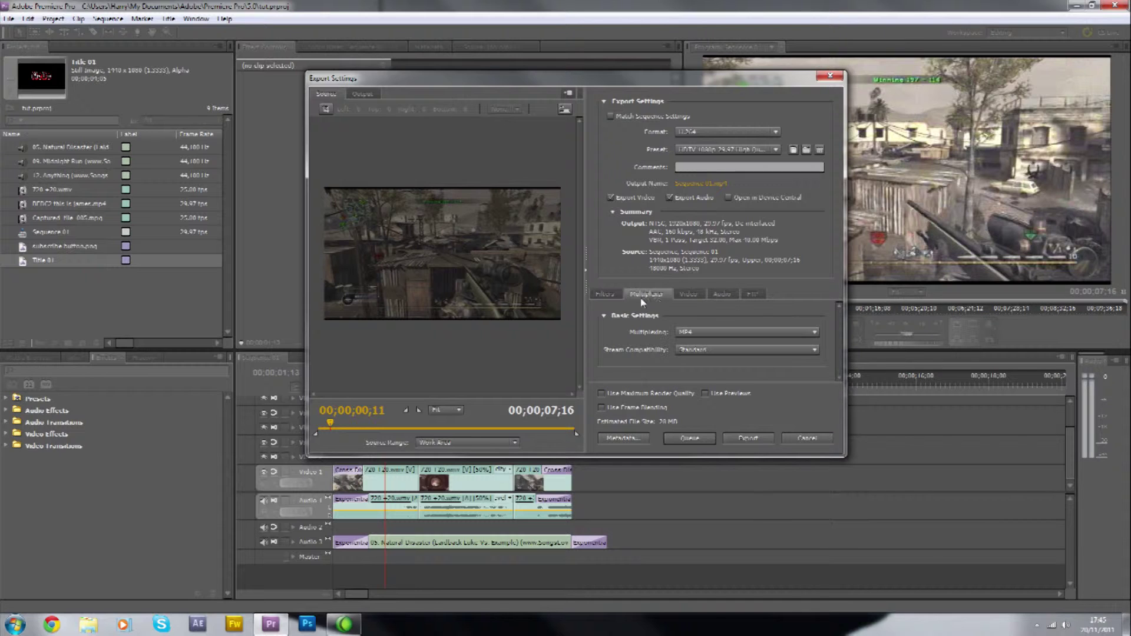
click(688, 294)
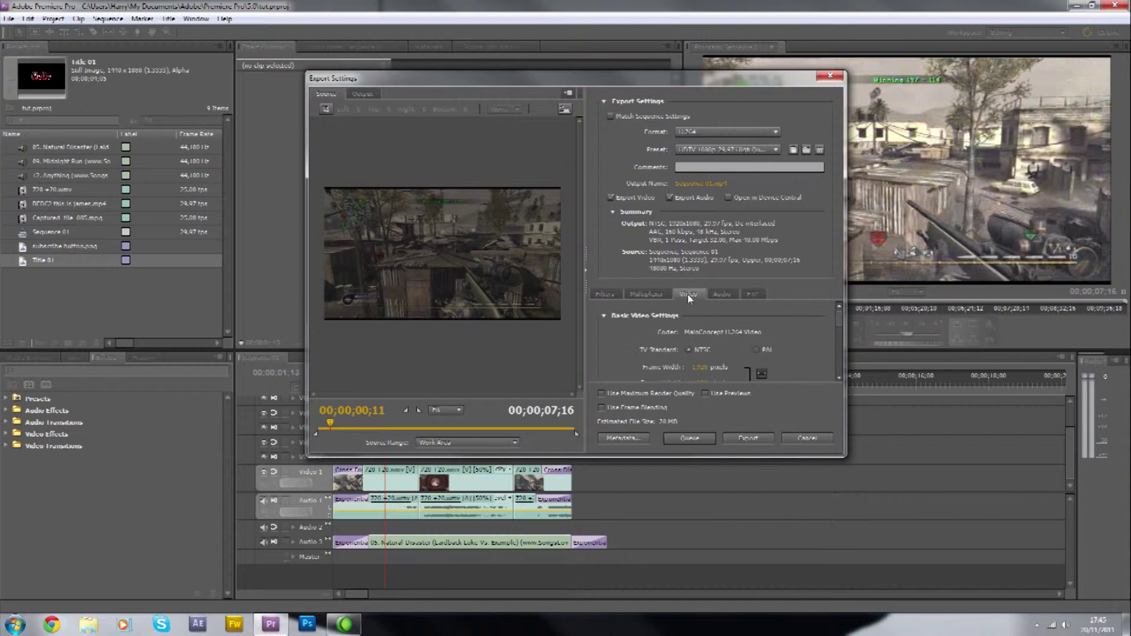
mouse_move(839, 321)
mouse_down()
mouse_move(837, 375)
mouse_move(838, 314)
mouse_up()
drag(840, 321, 835, 332)
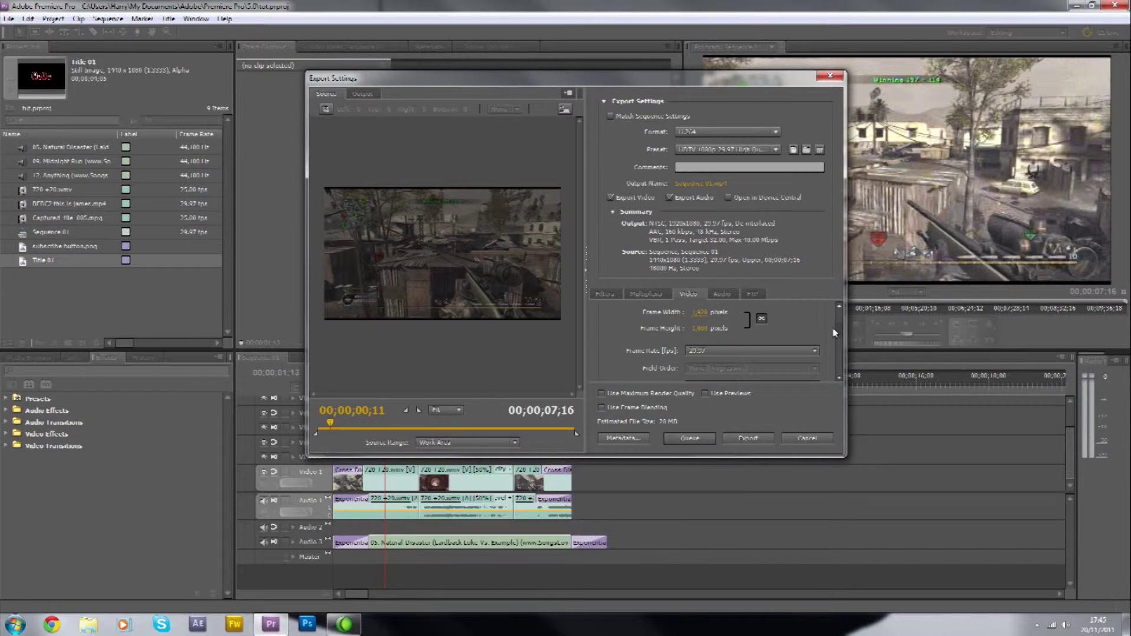
scroll(834, 333, up, 1)
click(705, 368)
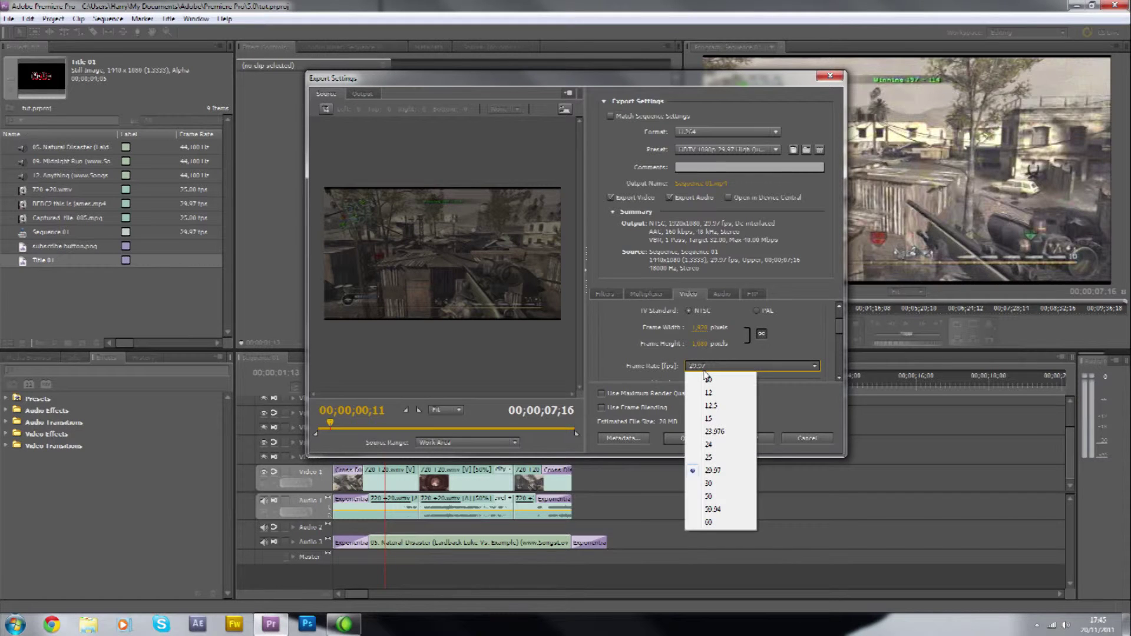
click(705, 367)
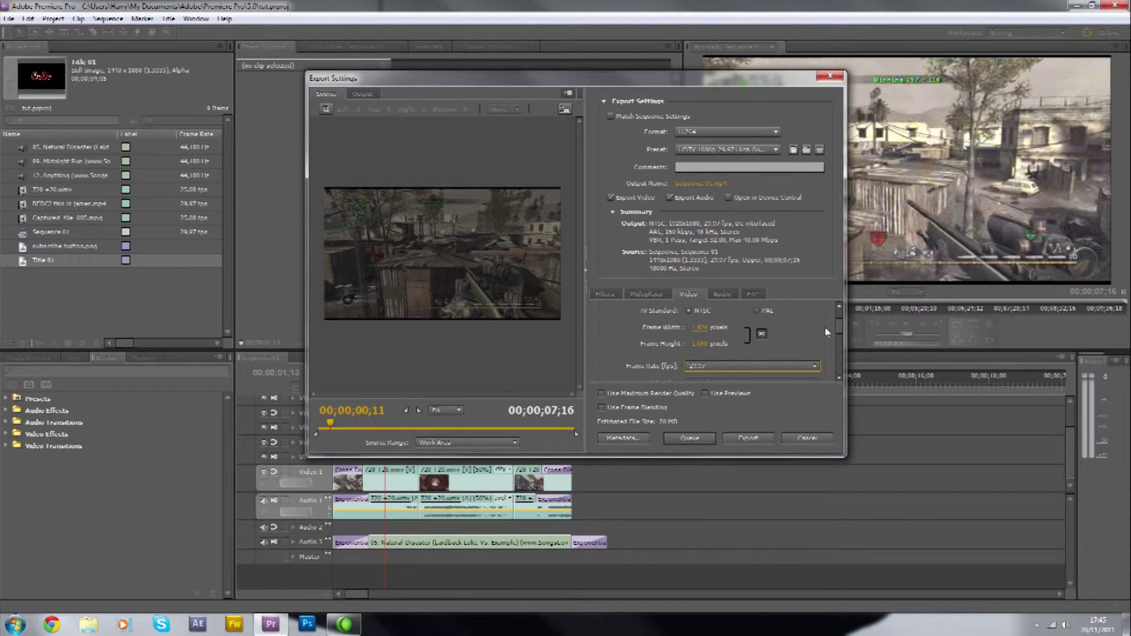
Step: Set the H.264 Level to a high value near the bottom of its list
scroll(833, 334, down, 2)
scroll(832, 337, up, 2)
scroll(832, 340, up, 1)
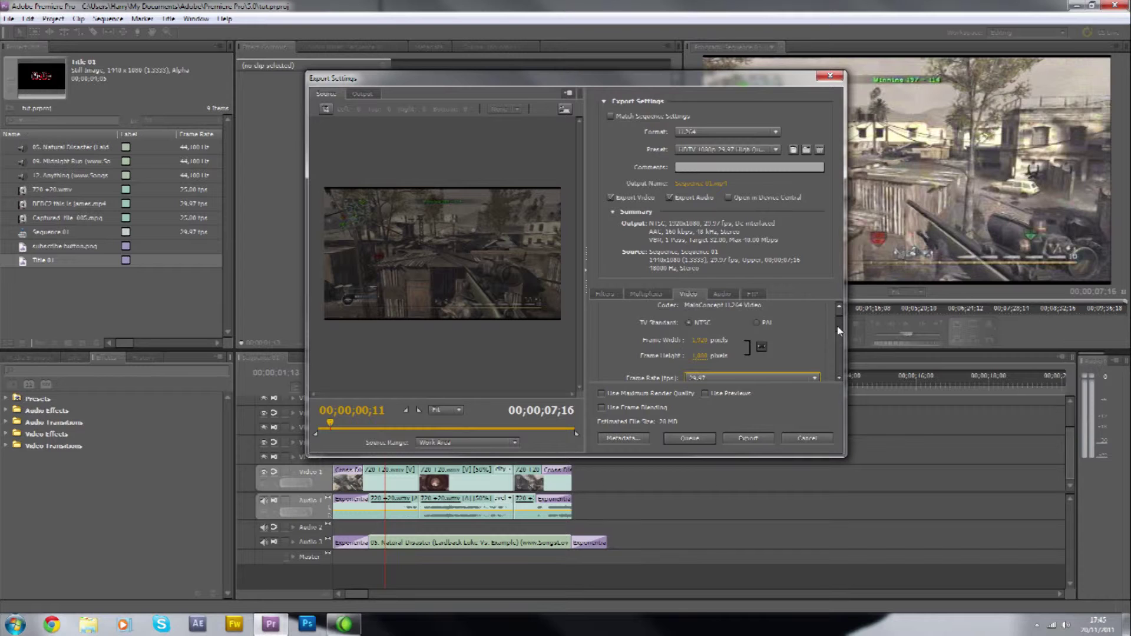
scroll(833, 338, down, 2)
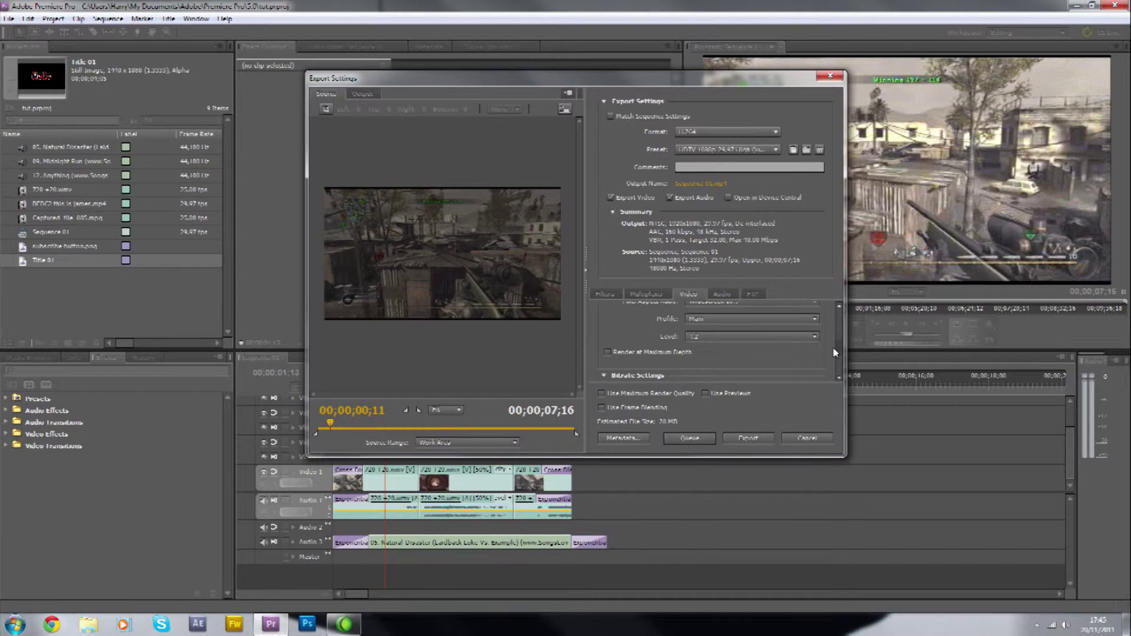
scroll(833, 338, down, 1)
click(759, 362)
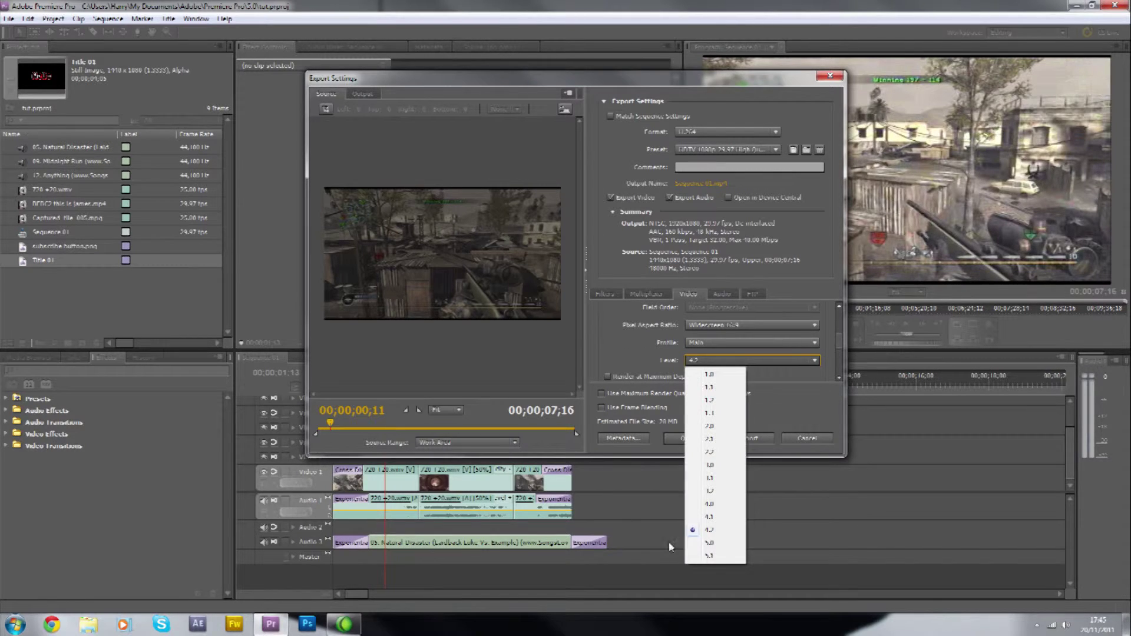
click(710, 534)
Step: Keep the Widescreen 16:9 pixel aspect ratio, then review the AAC audio settings
scroll(839, 345, up, 1)
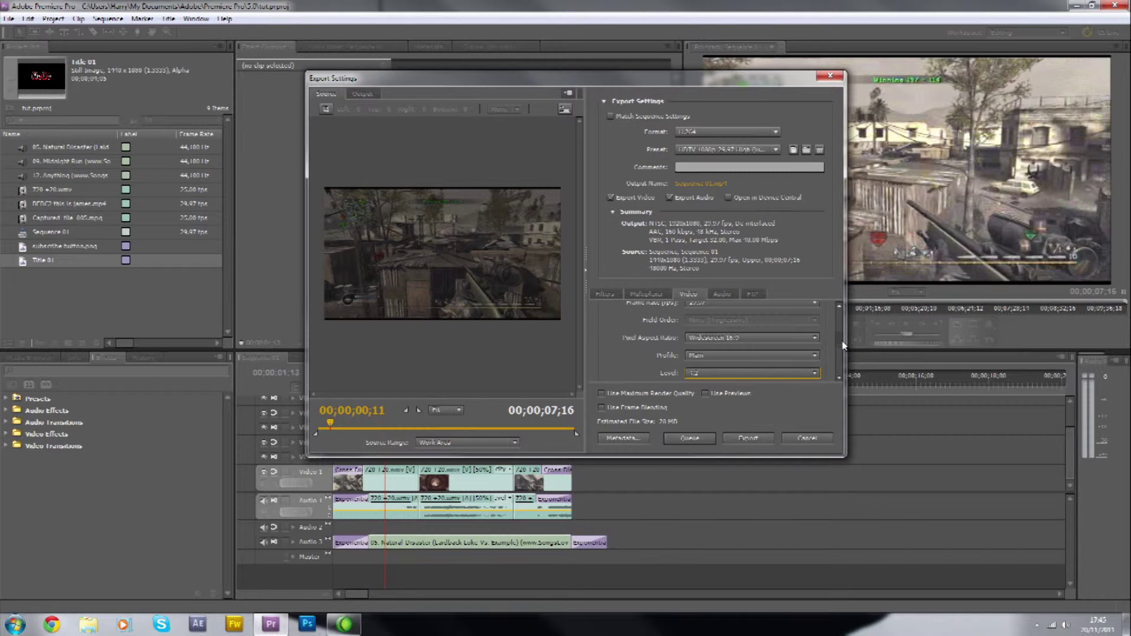
click(797, 340)
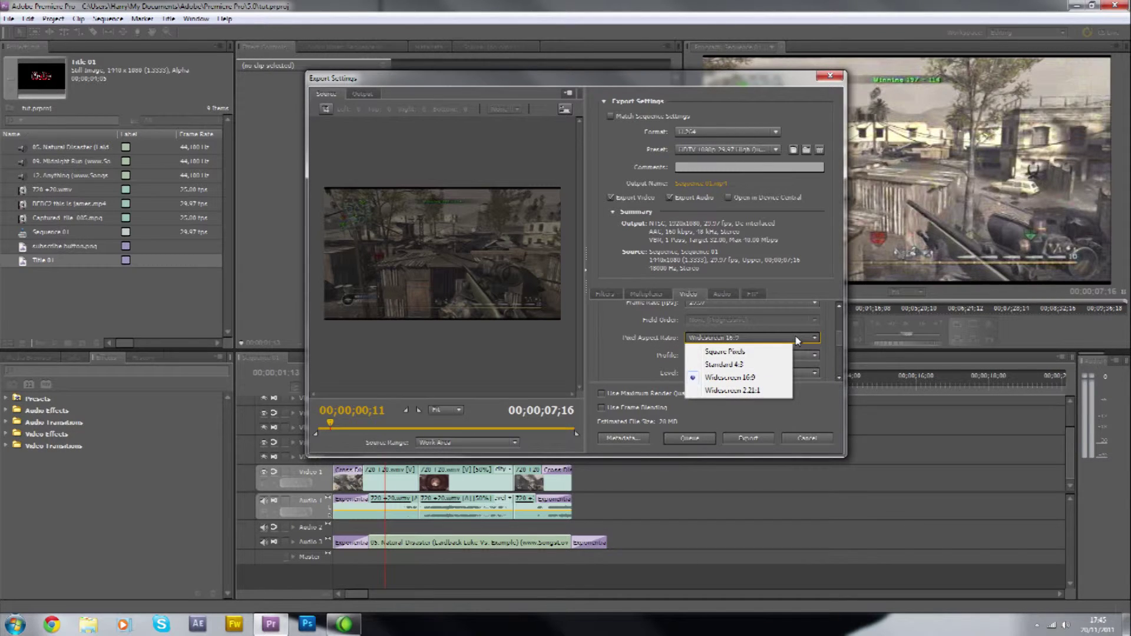
click(801, 337)
scroll(826, 354, down, 3)
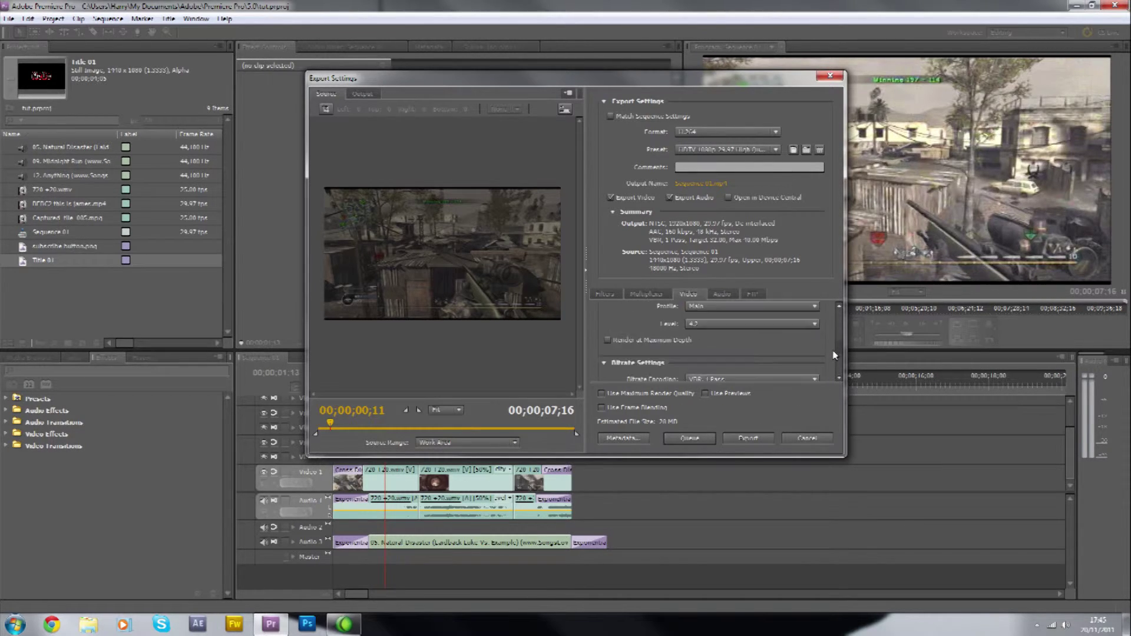
scroll(832, 361, down, 3)
scroll(831, 363, down, 1)
scroll(828, 366, down, 2)
scroll(825, 370, down, 2)
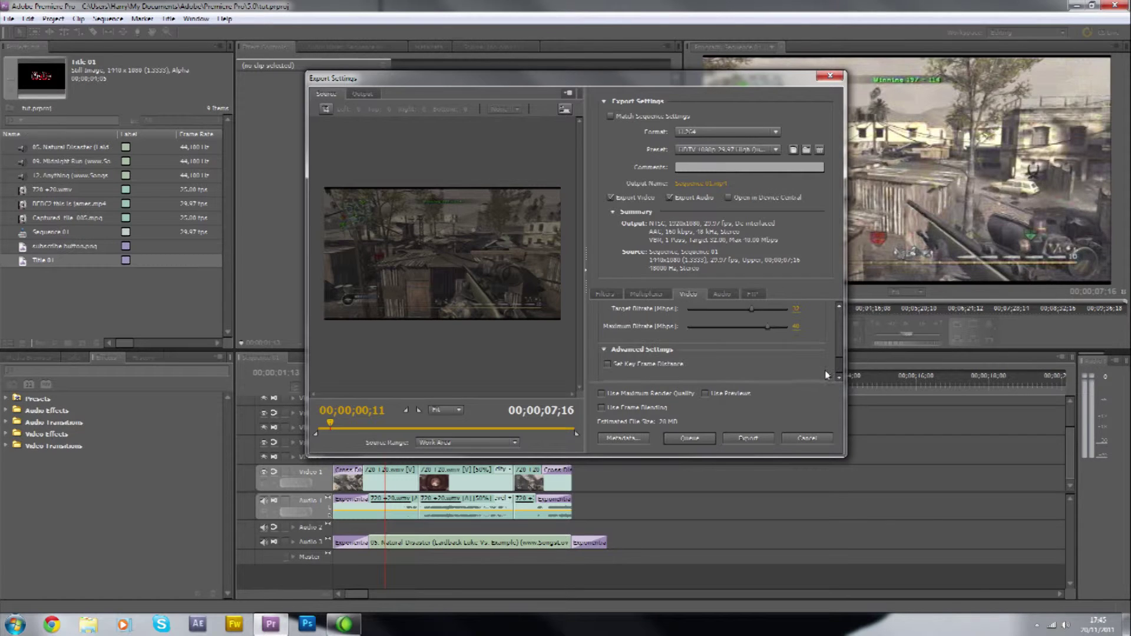
click(719, 294)
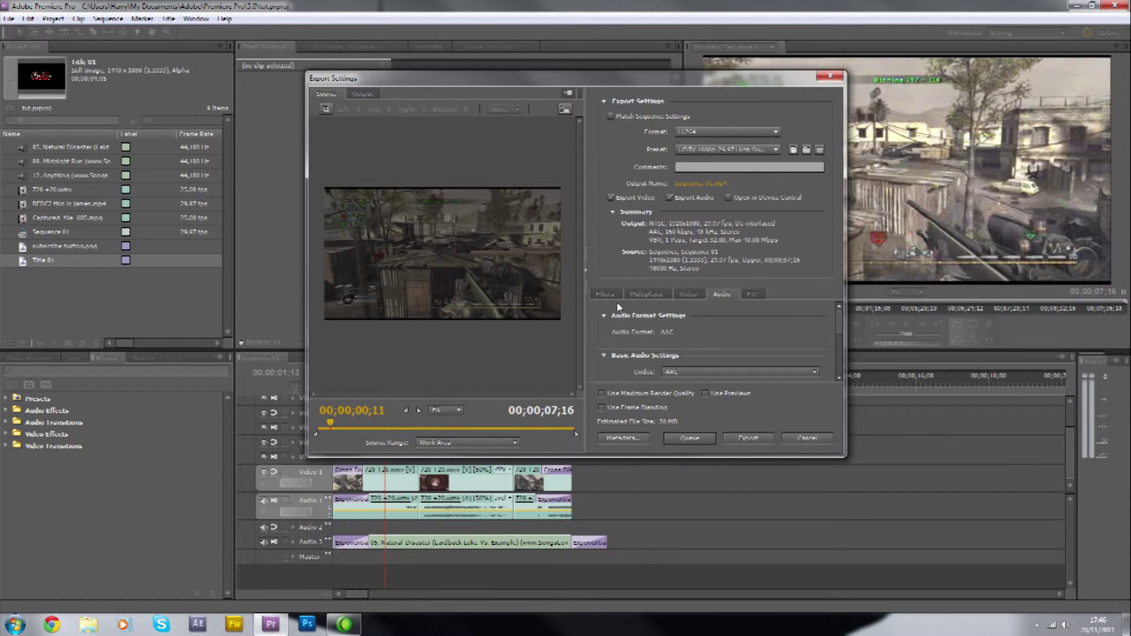
Step: Verify multiplexing is MP4 with Standard stream compatibility
click(648, 294)
click(701, 335)
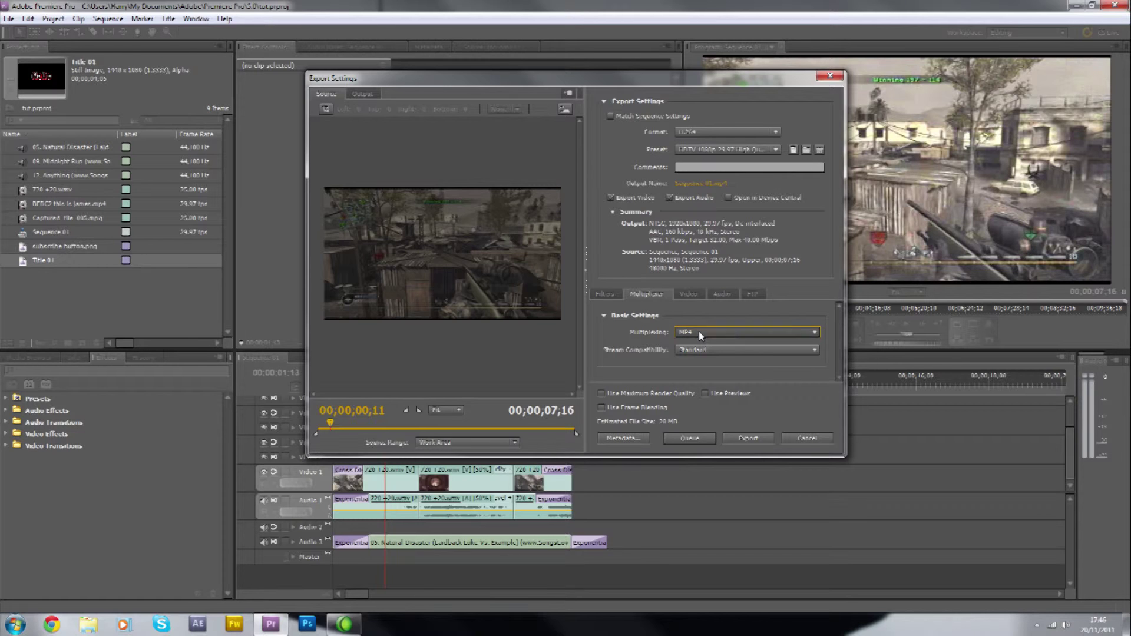
click(696, 351)
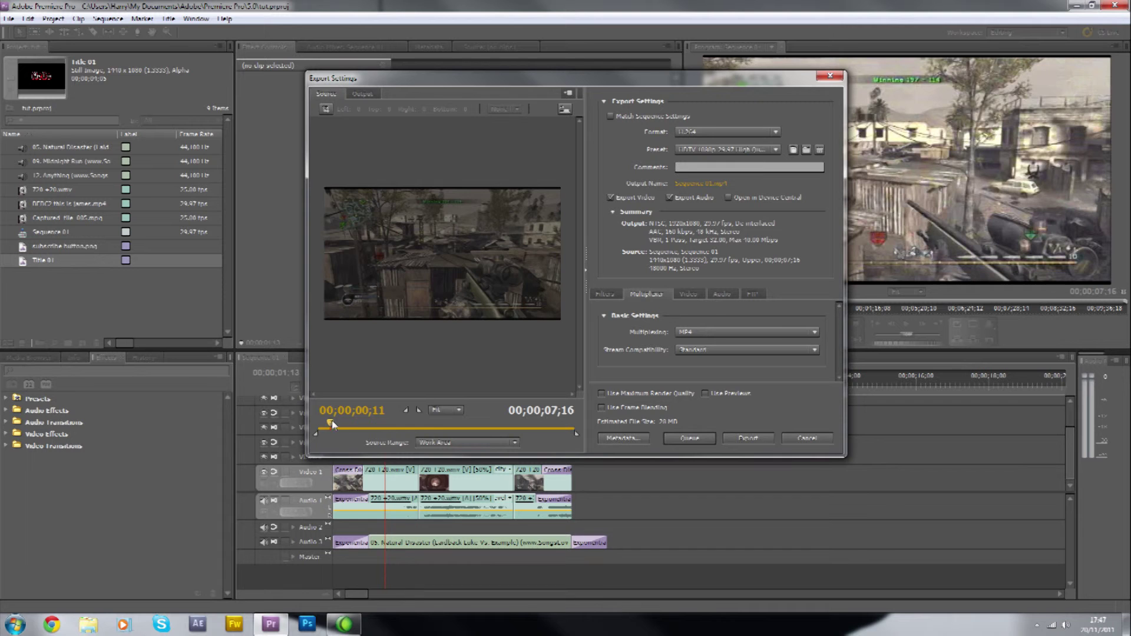
Step: Scrub the export preview to about 00;00;02;19 and move the dialog toward the upper left
drag(331, 420, 385, 425)
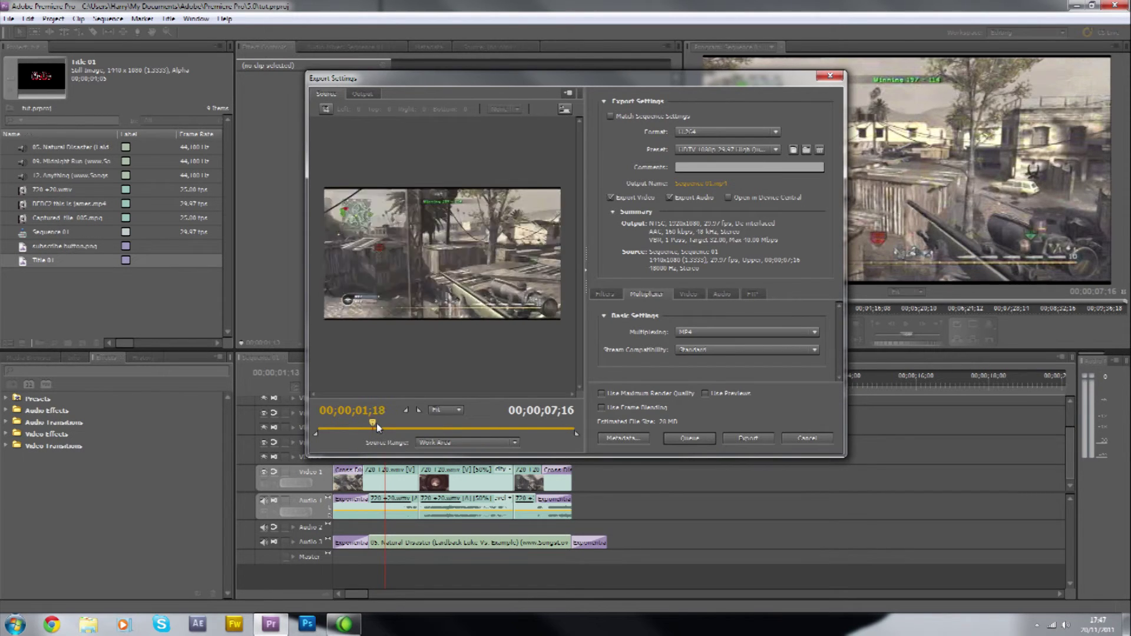
drag(386, 427, 397, 424)
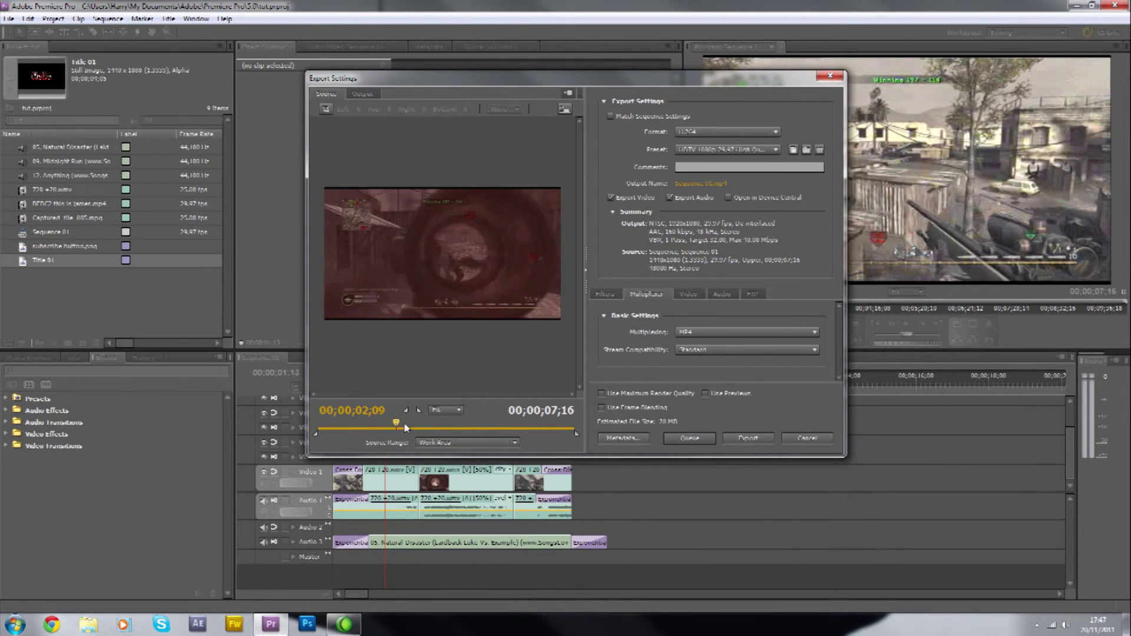
mouse_move(698, 87)
mouse_down()
mouse_move(846, 87)
mouse_move(692, 95)
mouse_up()
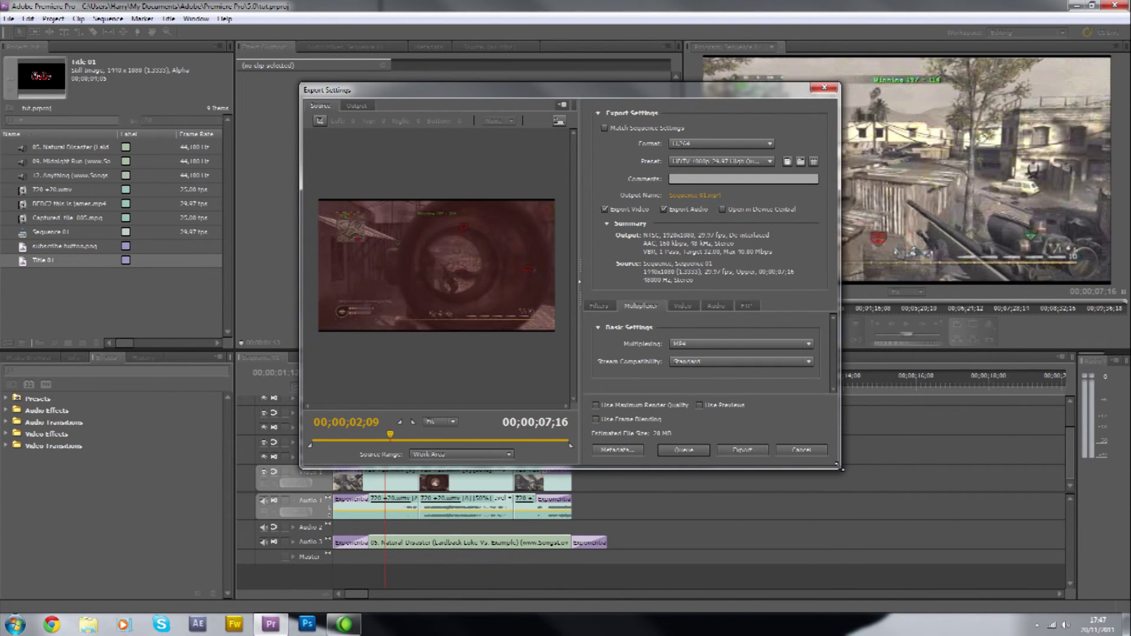
mouse_move(572, 94)
mouse_down()
mouse_move(682, 66)
mouse_move(422, 115)
mouse_move(478, 124)
mouse_move(465, 99)
mouse_move(479, 54)
mouse_up()
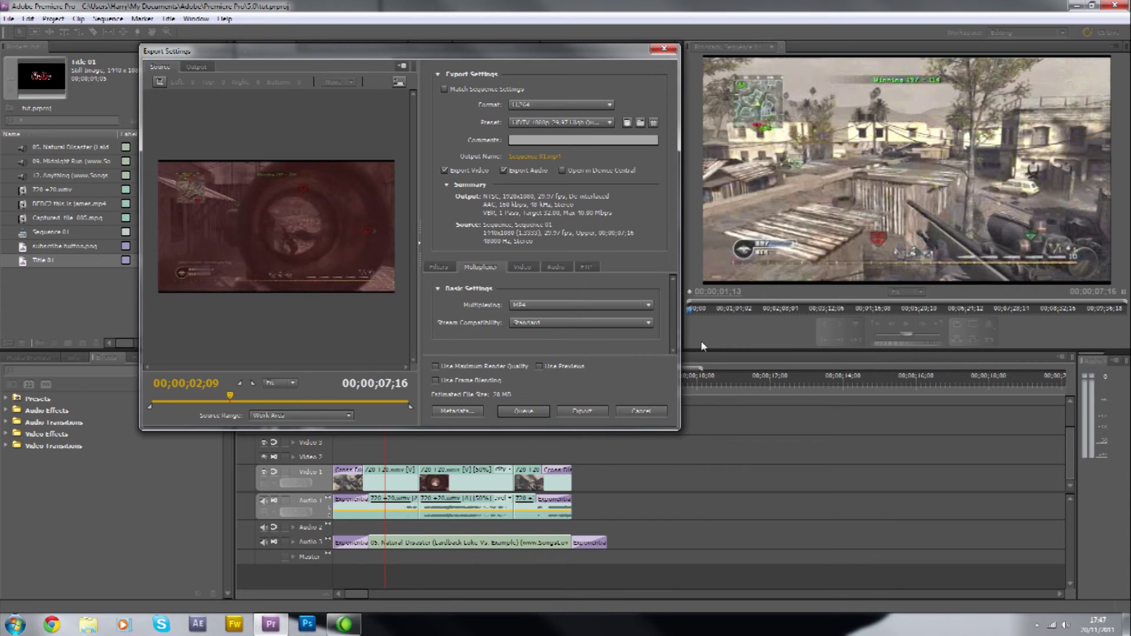
drag(680, 429, 670, 404)
mouse_move(590, 52)
mouse_down()
mouse_move(727, 192)
mouse_move(893, 271)
mouse_move(651, 7)
mouse_move(538, 8)
mouse_move(520, 45)
mouse_up()
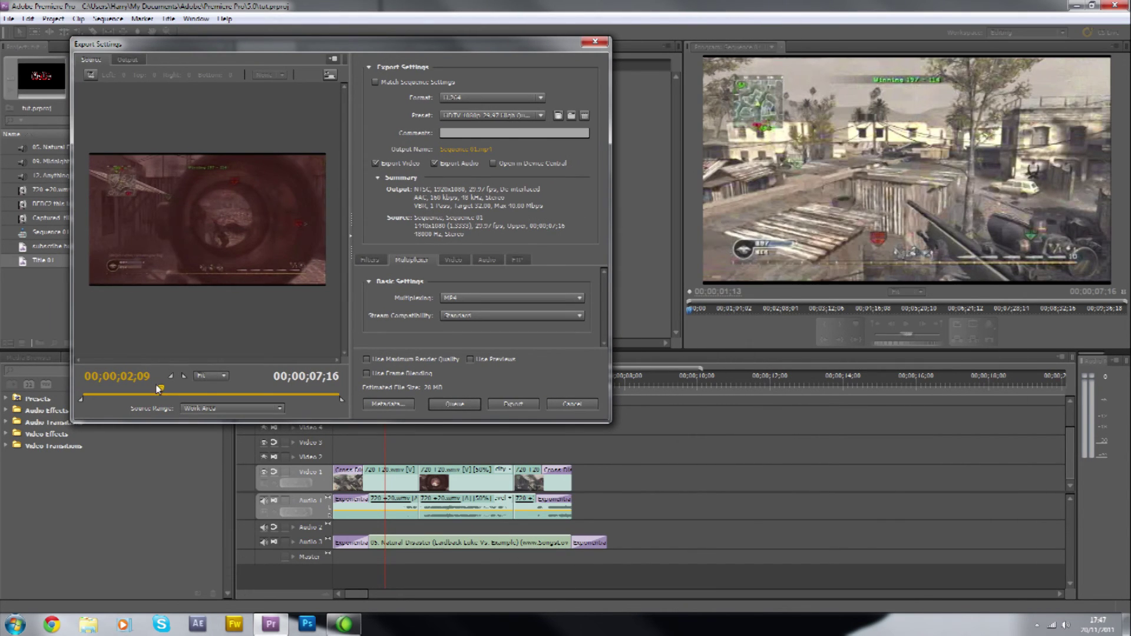
drag(161, 389, 174, 389)
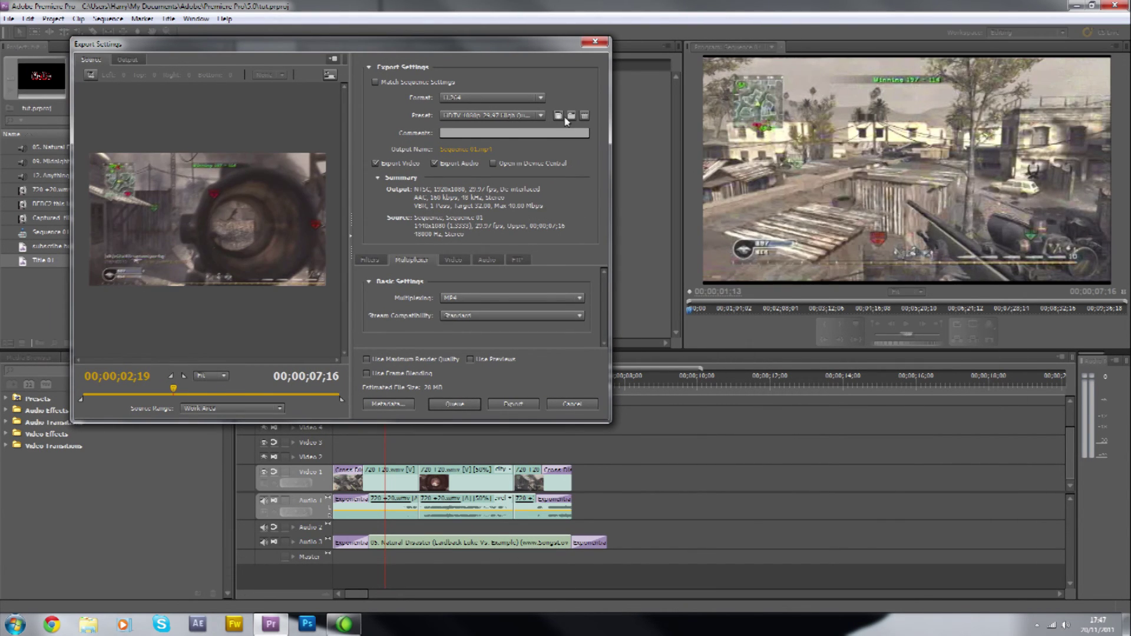